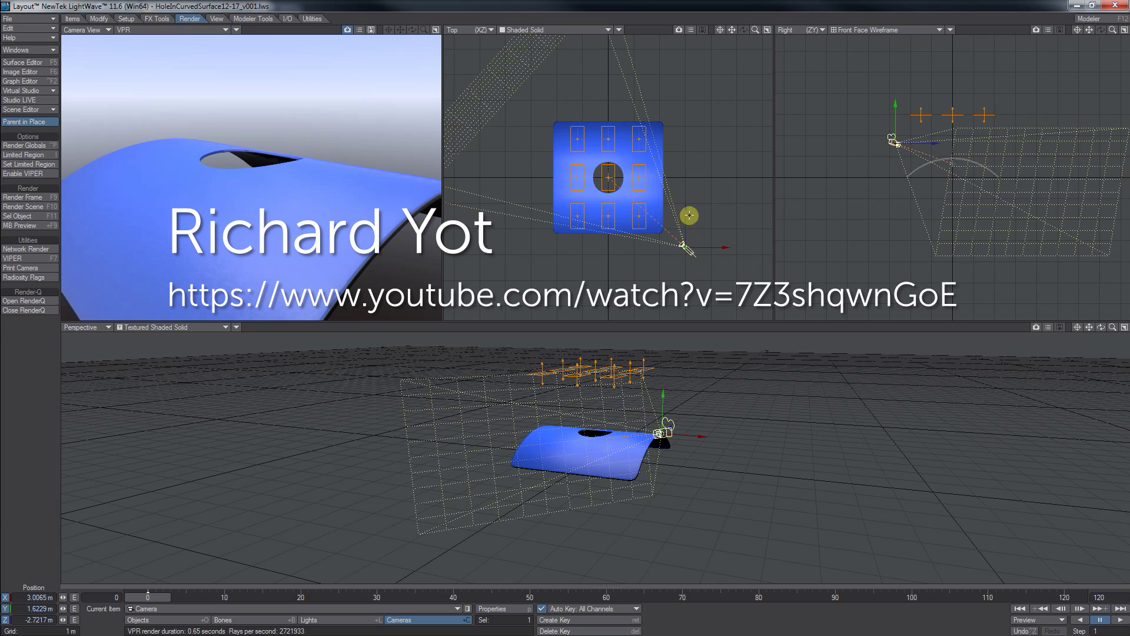
{"action": "left_click_drag", "start_coordinate": [890, 108], "coordinate": [890, 158]}
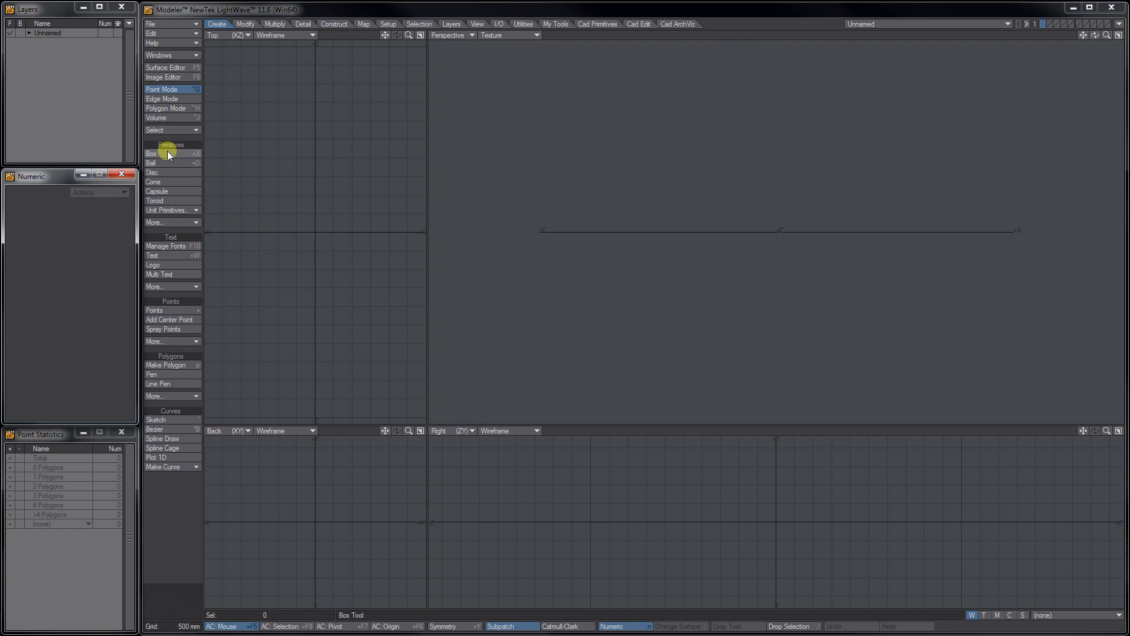
- Create a flat box about 4.3 m square with 12 segments in X and Z, and center it at the origin
{"action": "left_click", "coordinate": [168, 153]}
{"action": "left_click_drag", "start_coordinate": [262, 168], "coordinate": [371, 378]}
{"action": "left_click", "coordinate": [96, 358]}
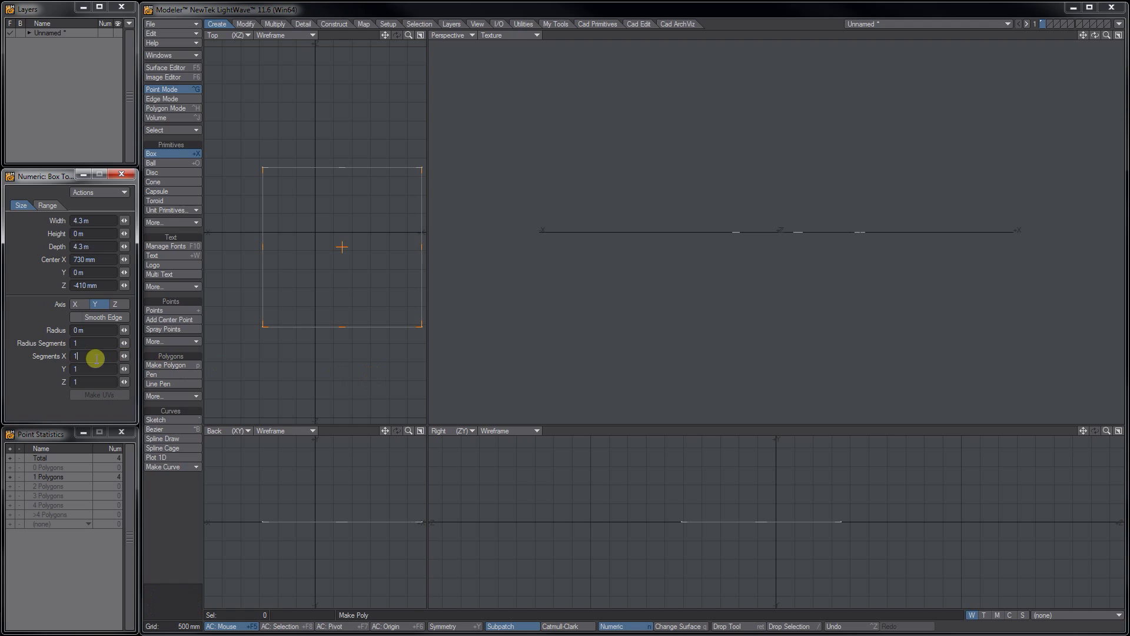
{"action": "type", "text": "2"}
{"action": "left_click", "coordinate": [93, 379]}
{"action": "type", "text": "2"}
{"action": "key", "text": "Return"}
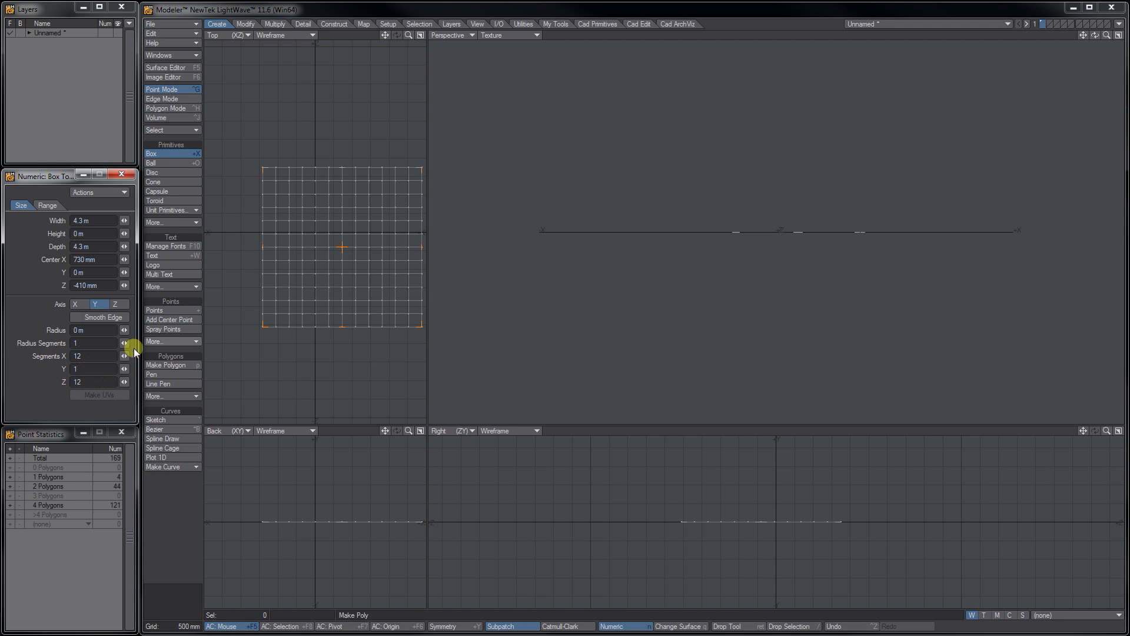
{"action": "key", "text": "Return"}
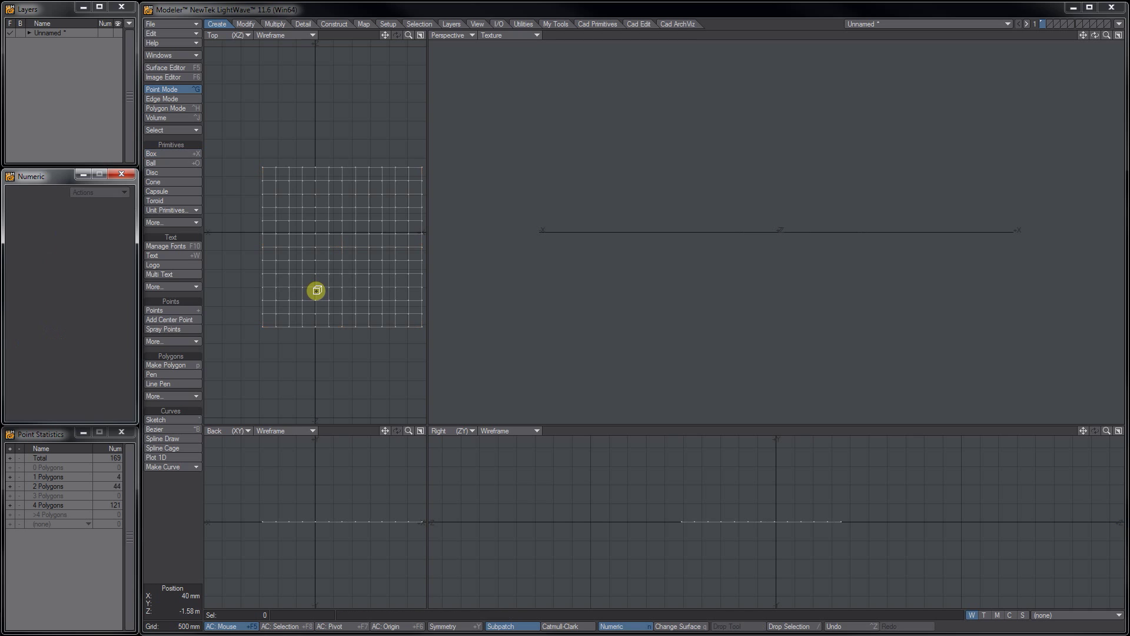
{"action": "key", "text": "F2"}
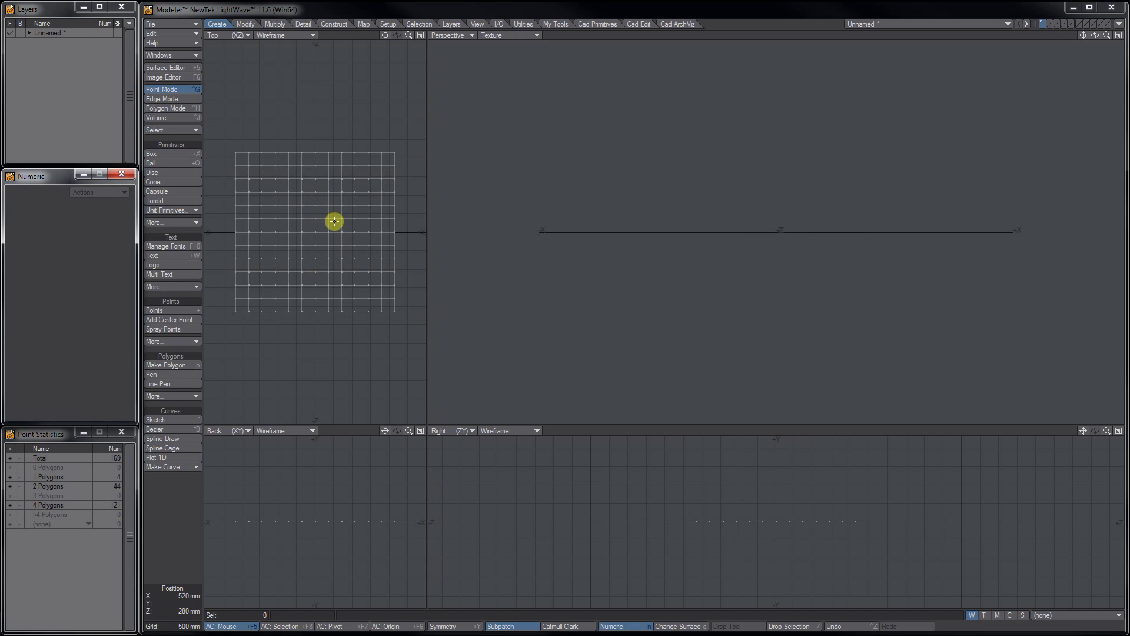
- Switch to polygon selection and make the second layer active with the grid layer in the background
{"action": "left_click", "coordinate": [173, 109]}
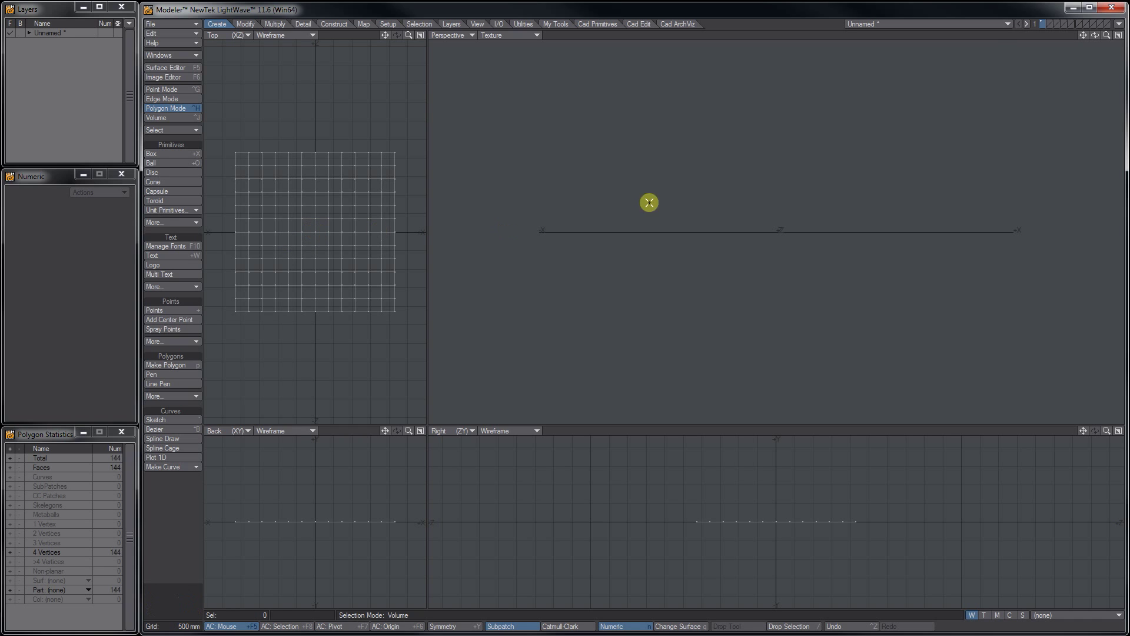
{"action": "left_click", "coordinate": [1056, 21]}
{"action": "left_click", "coordinate": [1050, 21]}
{"action": "left_click", "coordinate": [1043, 26]}
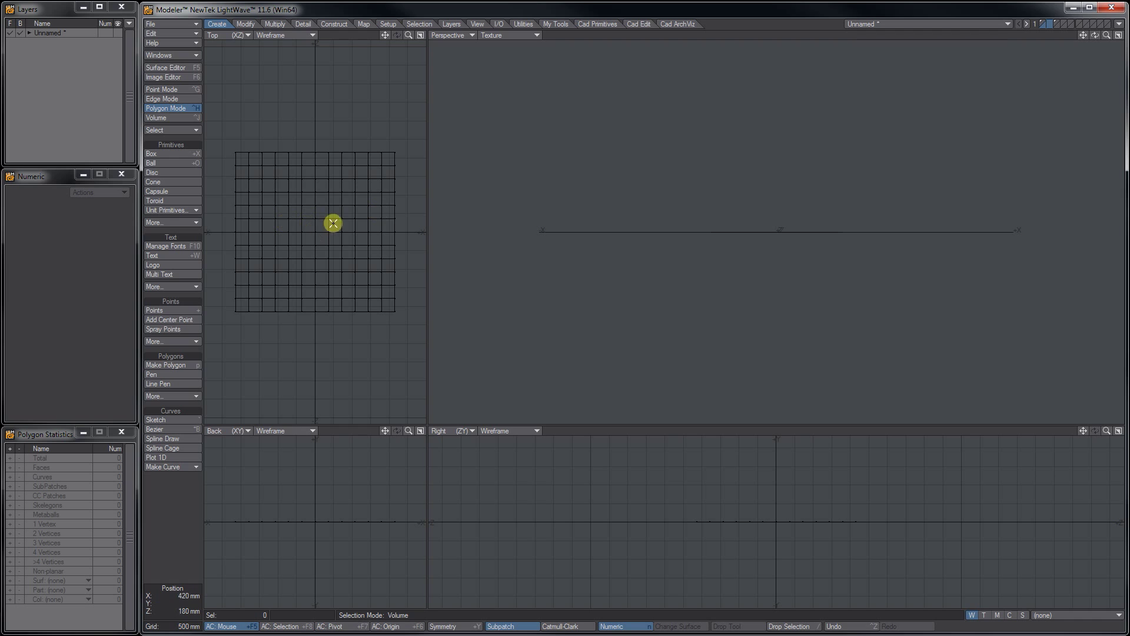
- Create a 48-sided disc about 620 mm in radius and 2.92 m tall at the grid's middle, and center it at the origin
{"action": "left_click", "coordinate": [159, 174]}
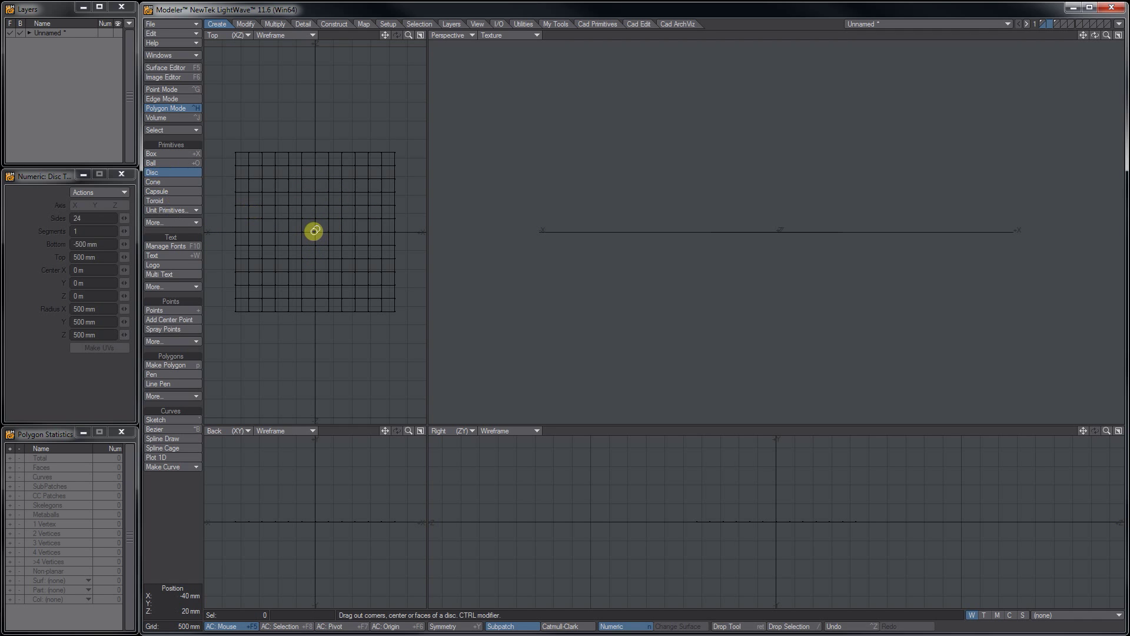
{"action": "left_click_drag", "start_coordinate": [315, 233], "coordinate": [341, 249]}
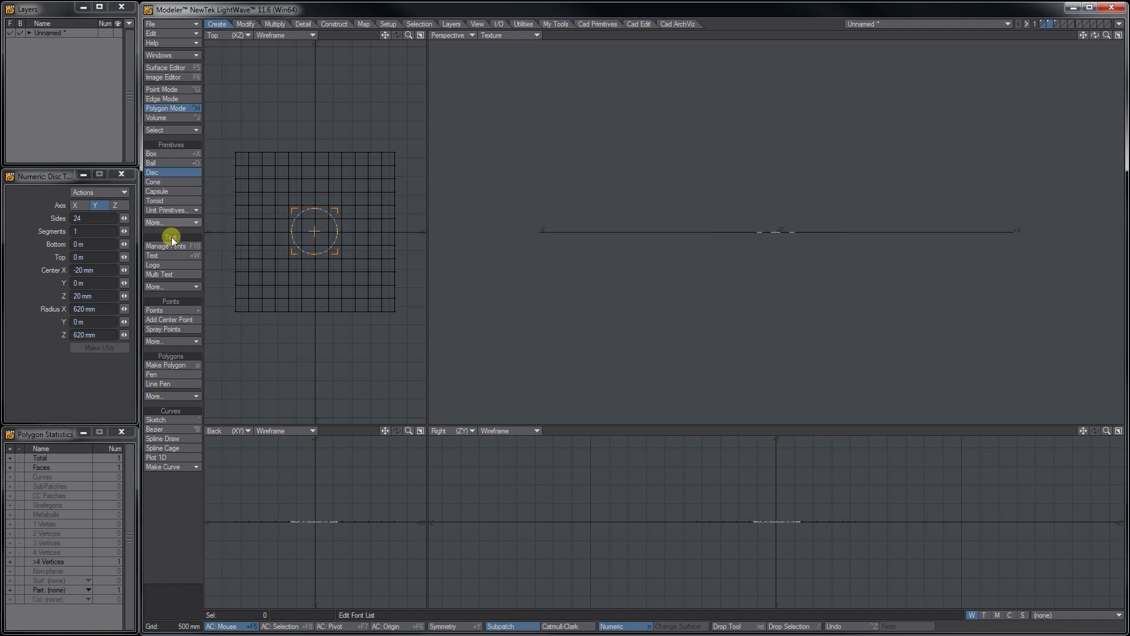
{"action": "left_click", "coordinate": [83, 218]}
{"action": "type", "text": "48"}
{"action": "key", "text": "Tab"}
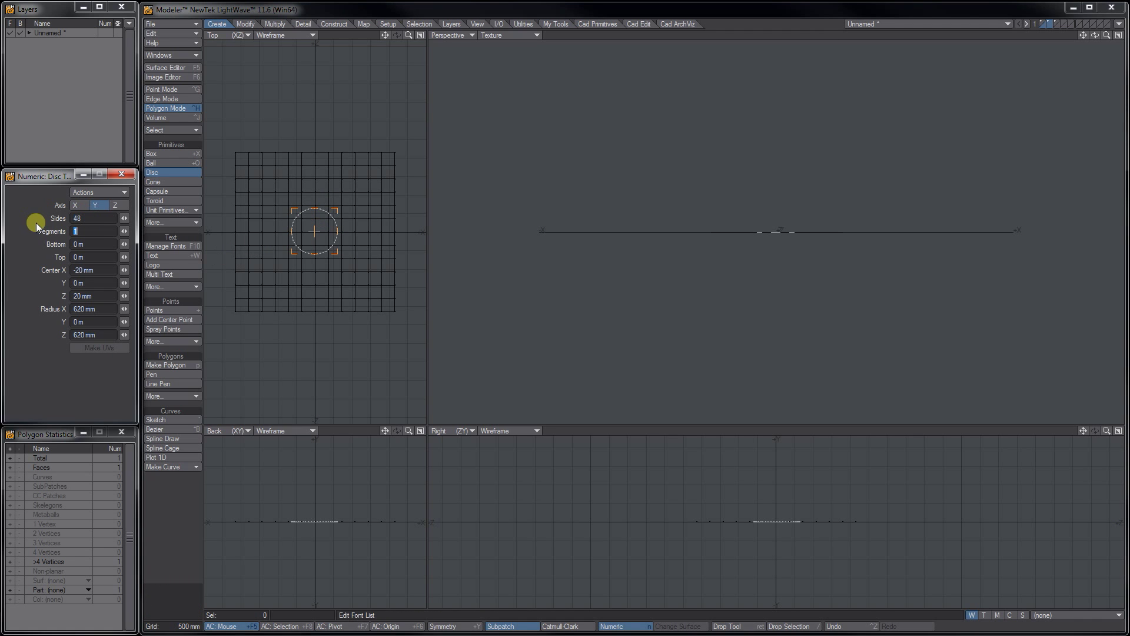
{"action": "left_click_drag", "start_coordinate": [316, 484], "coordinate": [312, 411]}
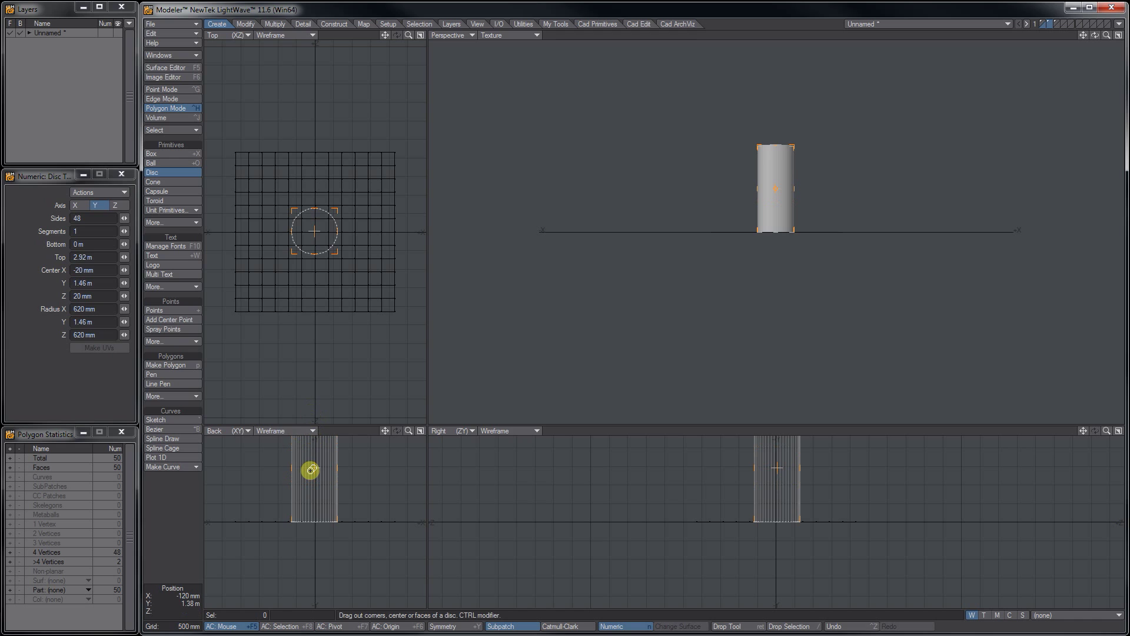
{"action": "key", "text": "space"}
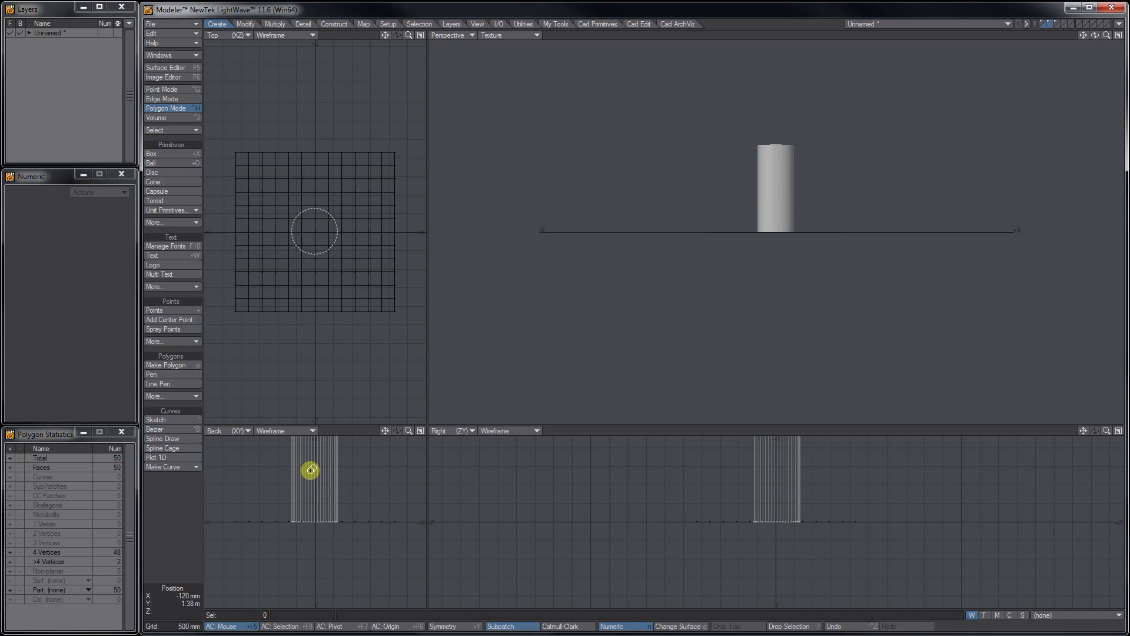
{"action": "key", "text": "F2"}
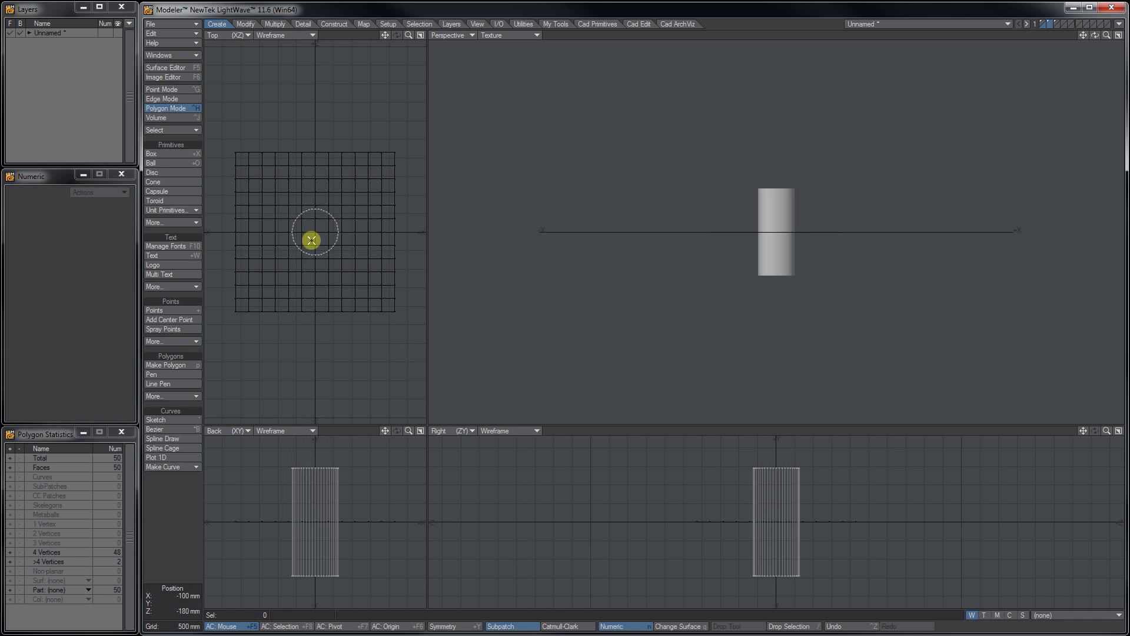
- Make the grid layer active with the cylinder in the background, and delete the 4 by 4 block of polygons around the cylinder
{"action": "left_click", "coordinate": [1044, 22]}
{"action": "left_click", "coordinate": [1050, 25]}
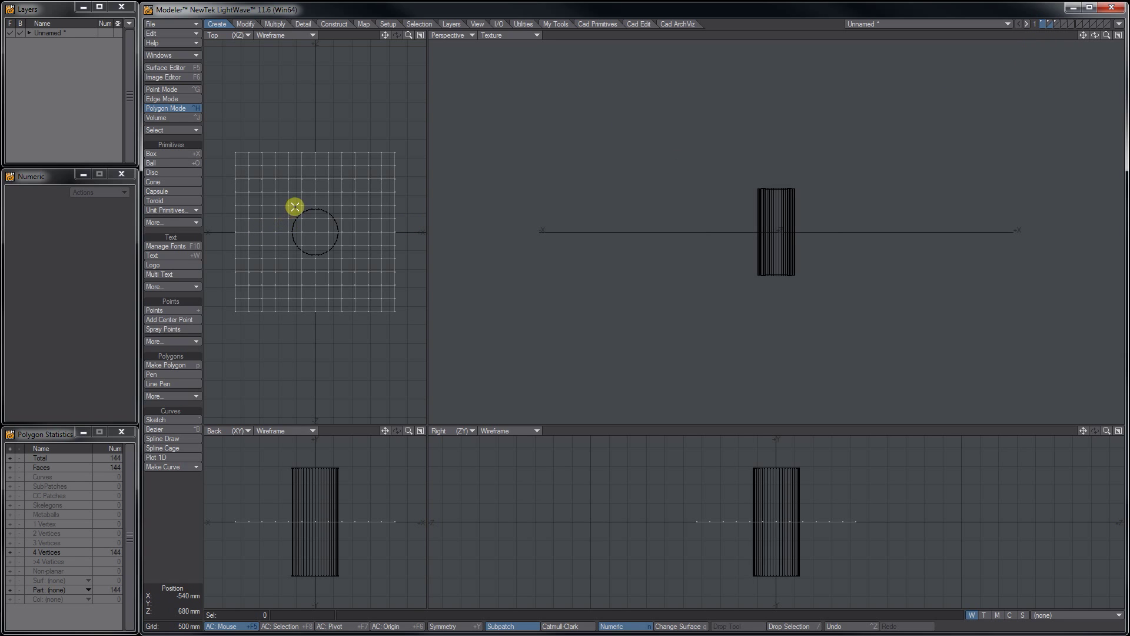
{"action": "mouse_move", "coordinate": [296, 213]}
{"action": "right_mouse_down"}
{"action": "mouse_move", "coordinate": [327, 218]}
{"action": "mouse_move", "coordinate": [323, 250]}
{"action": "mouse_move", "coordinate": [296, 238]}
{"action": "right_mouse_up"}
{"action": "mouse_move", "coordinate": [296, 238]}
{"action": "left_mouse_down"}
{"action": "mouse_move", "coordinate": [323, 222]}
{"action": "mouse_move", "coordinate": [313, 226]}
{"action": "left_mouse_up"}
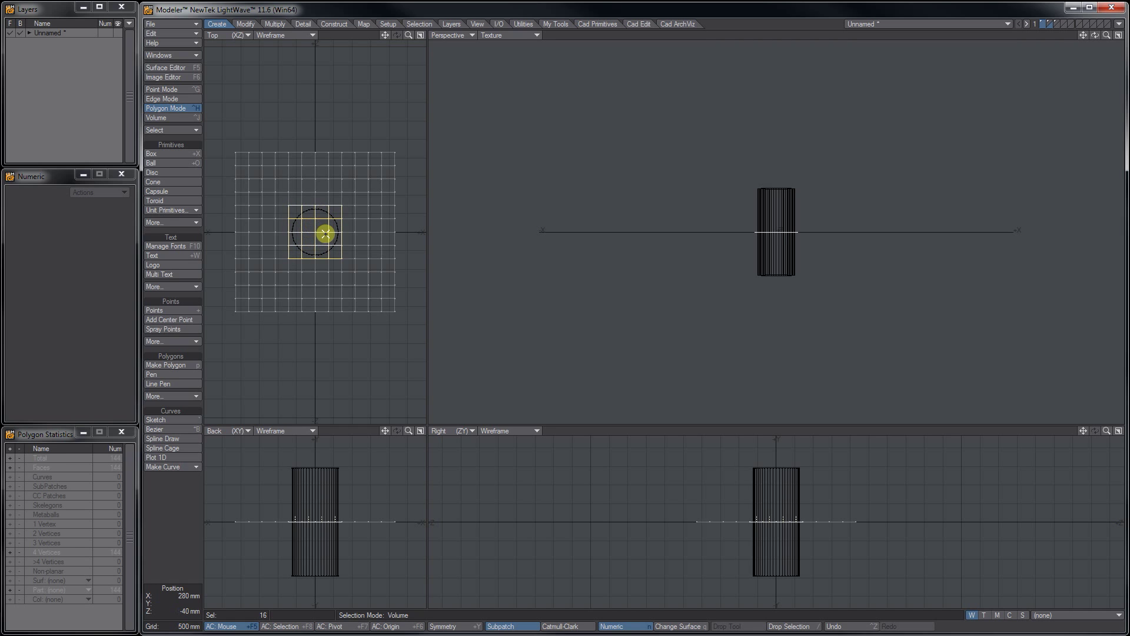
{"action": "key", "text": "slash"}
- Select the border edge loop of the square opening and Heat Shrink it 100% onto the background cylinder
{"action": "key", "text": "space"}
{"action": "left_click_drag", "start_coordinate": [295, 204], "coordinate": [308, 210]}
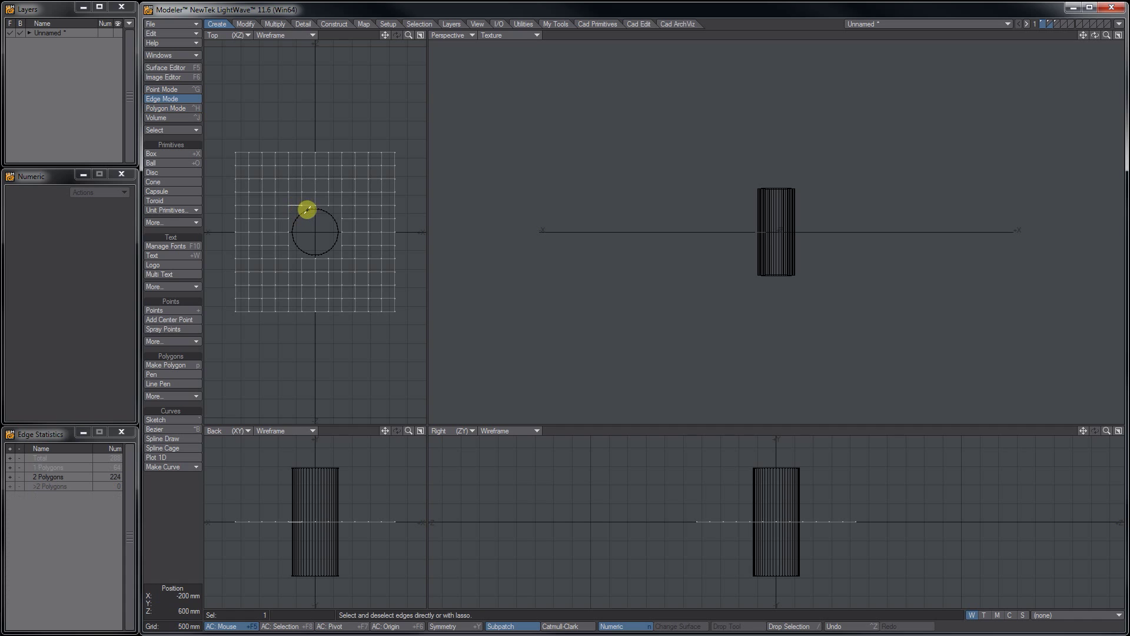
{"action": "key", "text": "bracketright"}
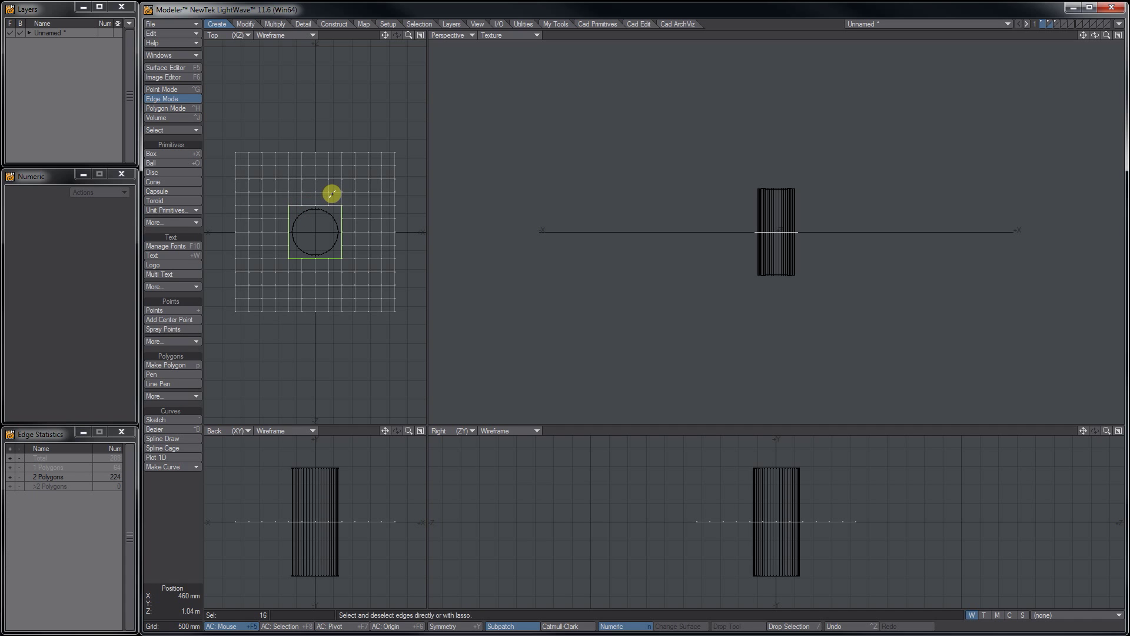
{"action": "left_click", "coordinate": [245, 24]}
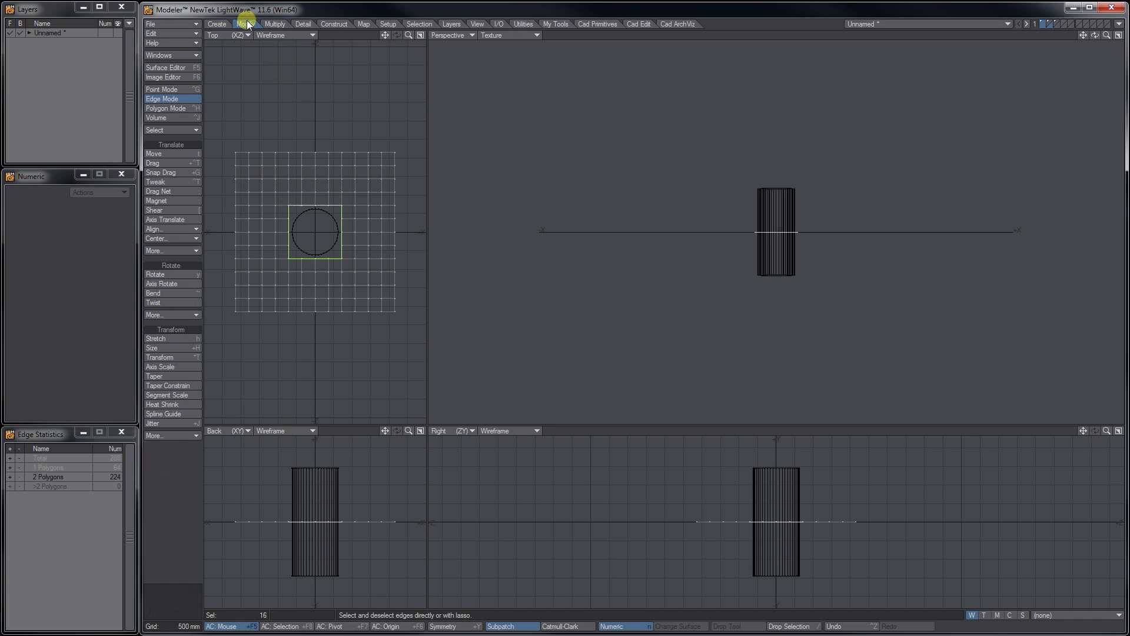
{"action": "left_click", "coordinate": [161, 405]}
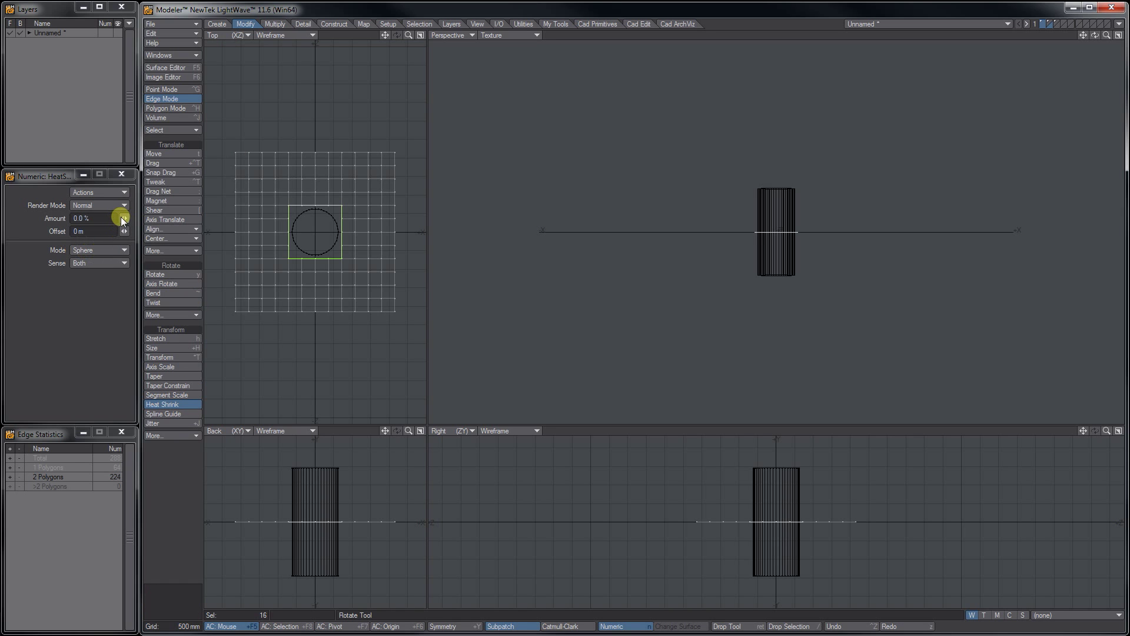
{"action": "left_click_drag", "start_coordinate": [123, 219], "coordinate": [180, 219]}
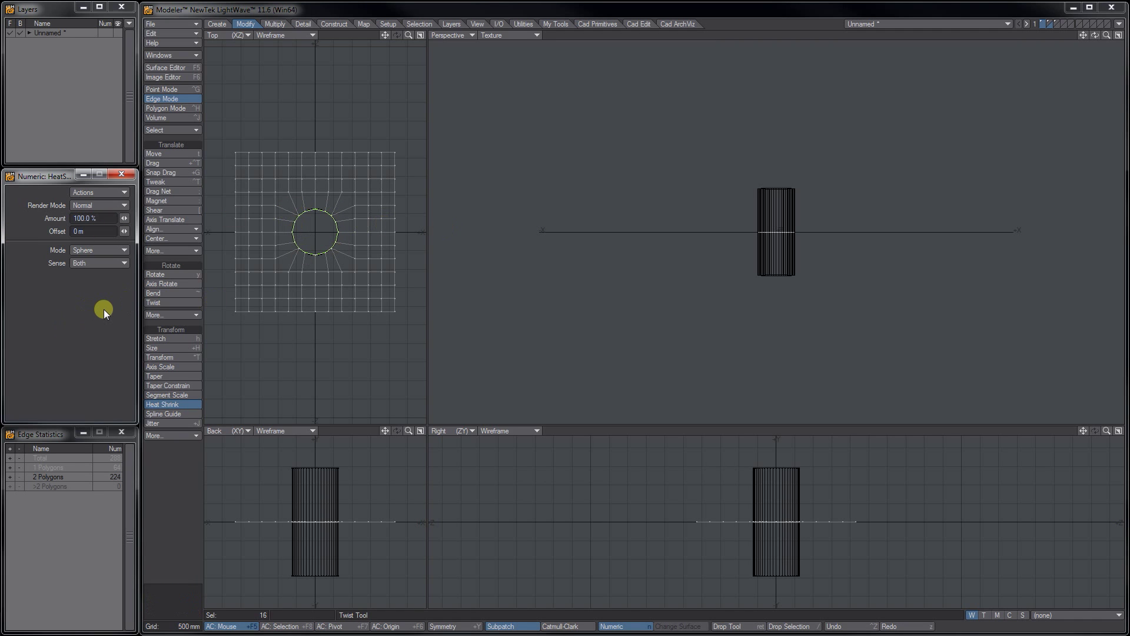
{"action": "key", "text": "space"}
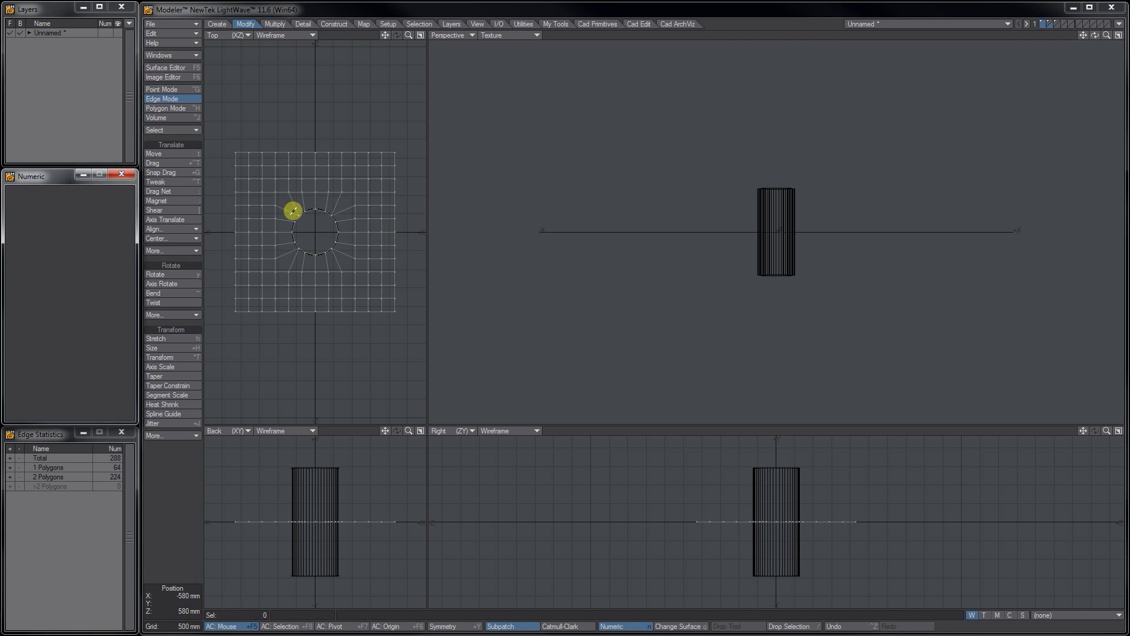
- Select the ring of polygons around the round hole and Slice a new edge loop all the way around it
{"action": "left_click", "coordinate": [171, 108]}
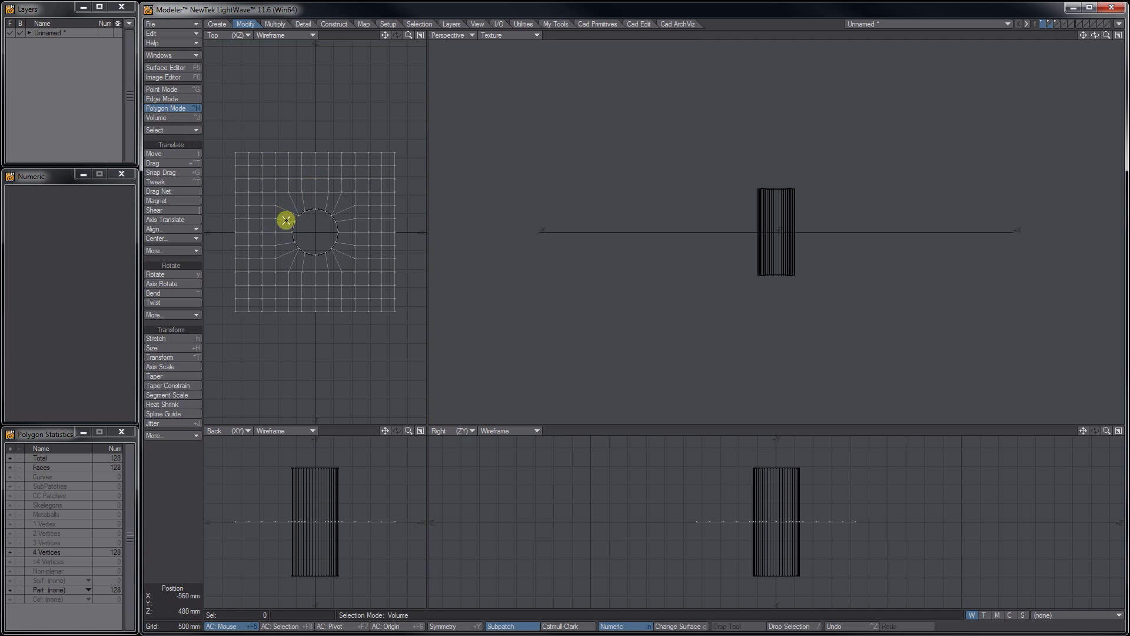
{"action": "mouse_move", "coordinate": [281, 246]}
{"action": "right_mouse_down"}
{"action": "mouse_move", "coordinate": [306, 202]}
{"action": "mouse_move", "coordinate": [348, 227]}
{"action": "mouse_move", "coordinate": [312, 262]}
{"action": "mouse_move", "coordinate": [285, 245]}
{"action": "mouse_move", "coordinate": [316, 225]}
{"action": "right_mouse_up"}
{"action": "scroll", "coordinate": [315, 224], "scroll_direction": "up", "scroll_amount": 4}
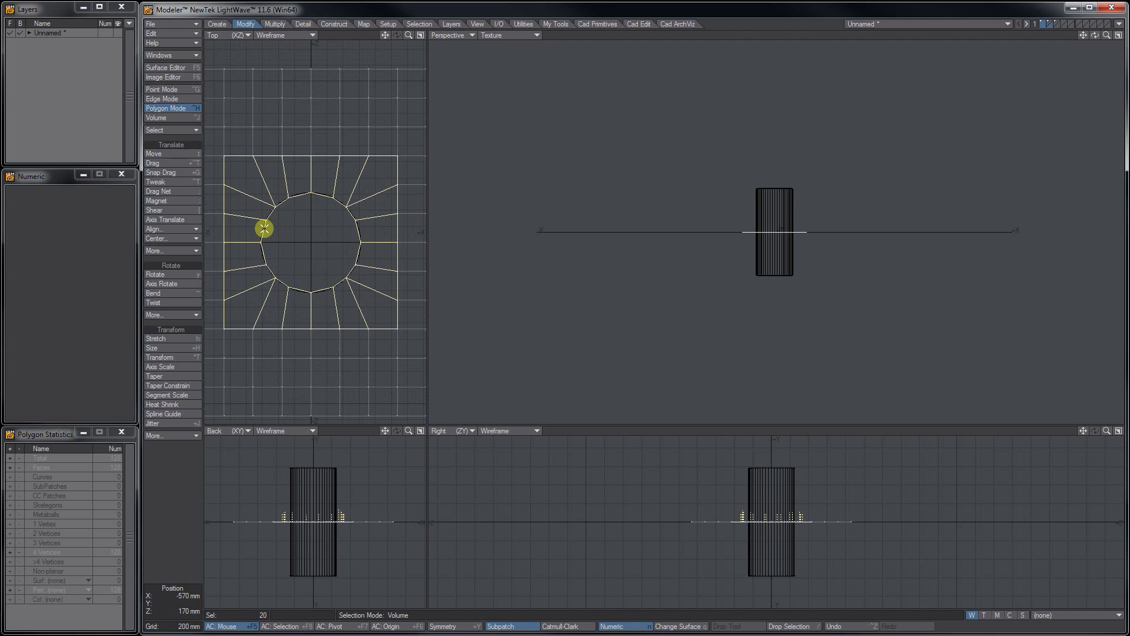
{"action": "left_click", "coordinate": [276, 24]}
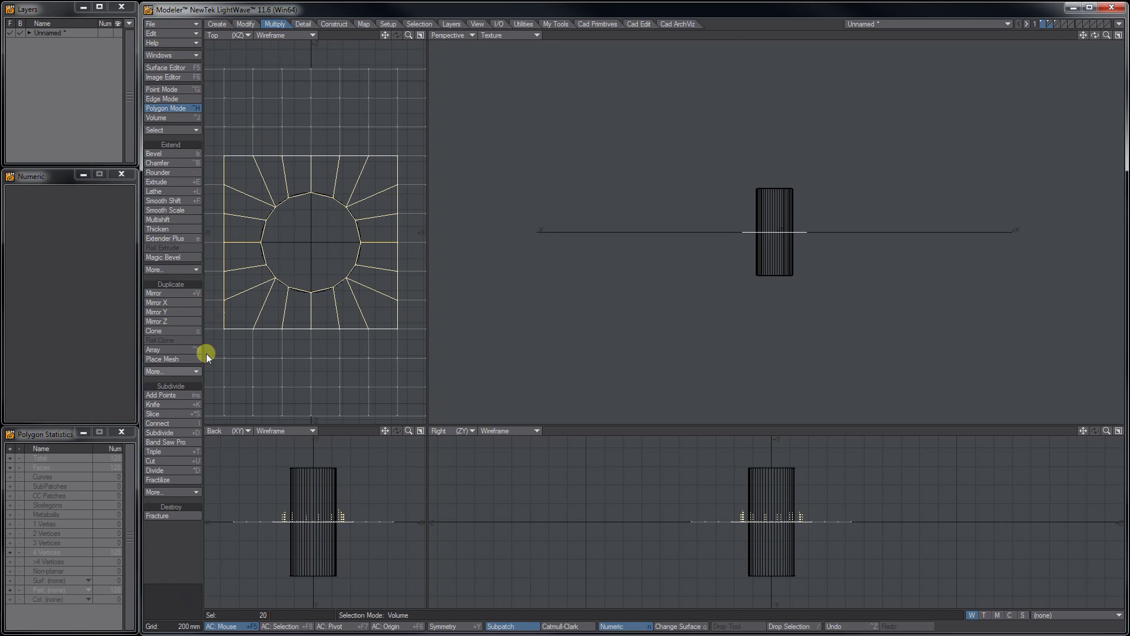
{"action": "left_click", "coordinate": [154, 414]}
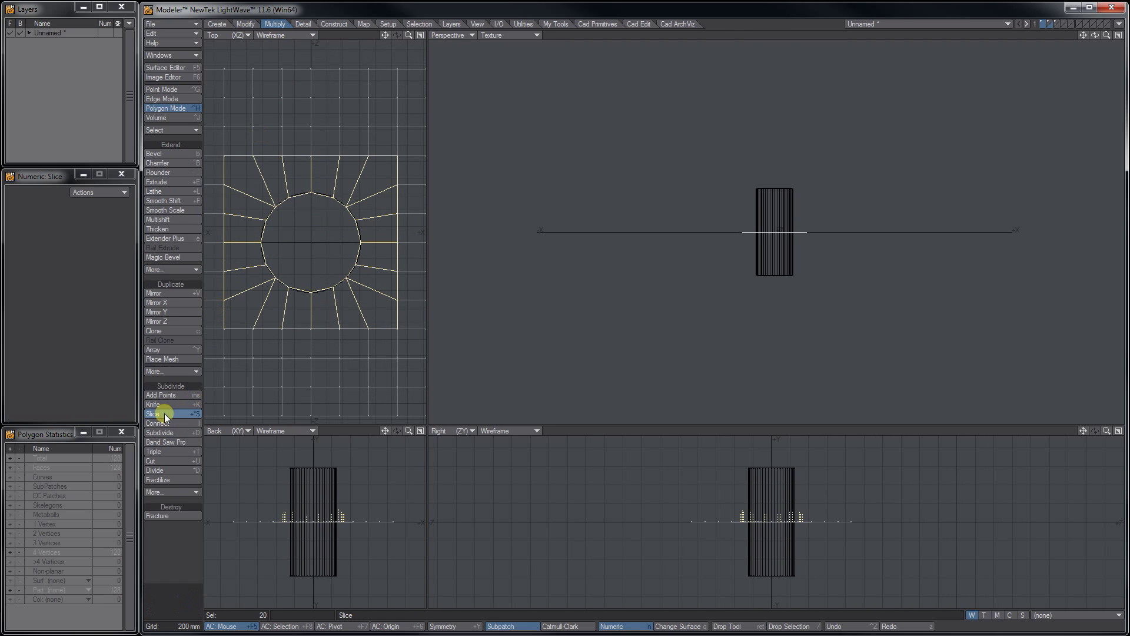
{"action": "left_click_drag", "start_coordinate": [241, 243], "coordinate": [244, 241]}
{"action": "left_click_drag", "start_coordinate": [250, 195], "coordinate": [264, 181]}
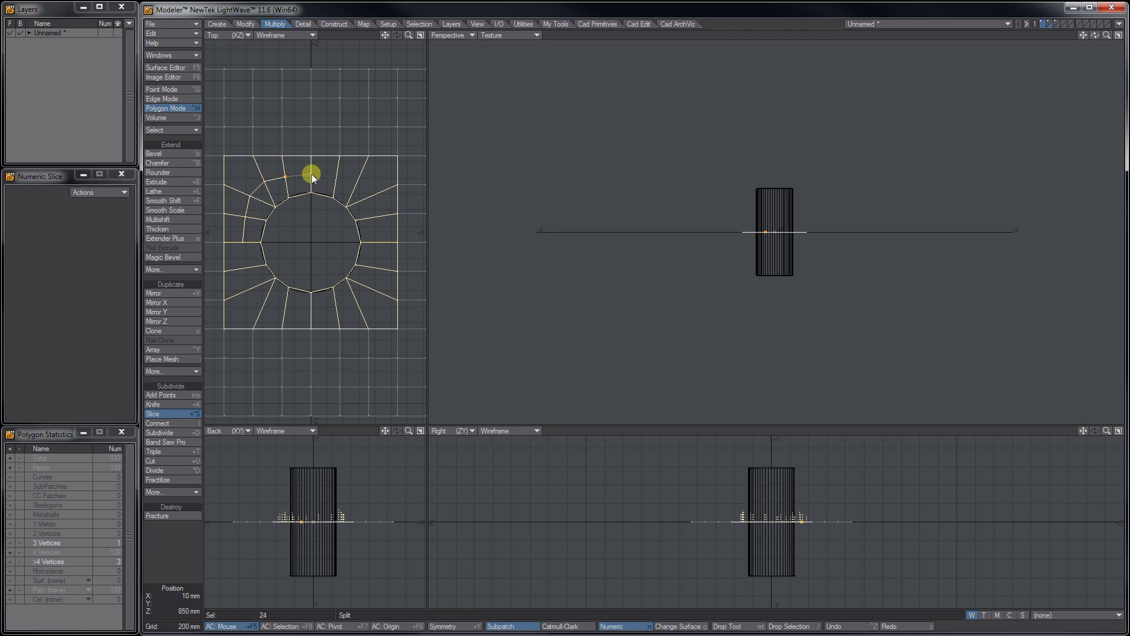
{"action": "left_click", "coordinate": [357, 181]}
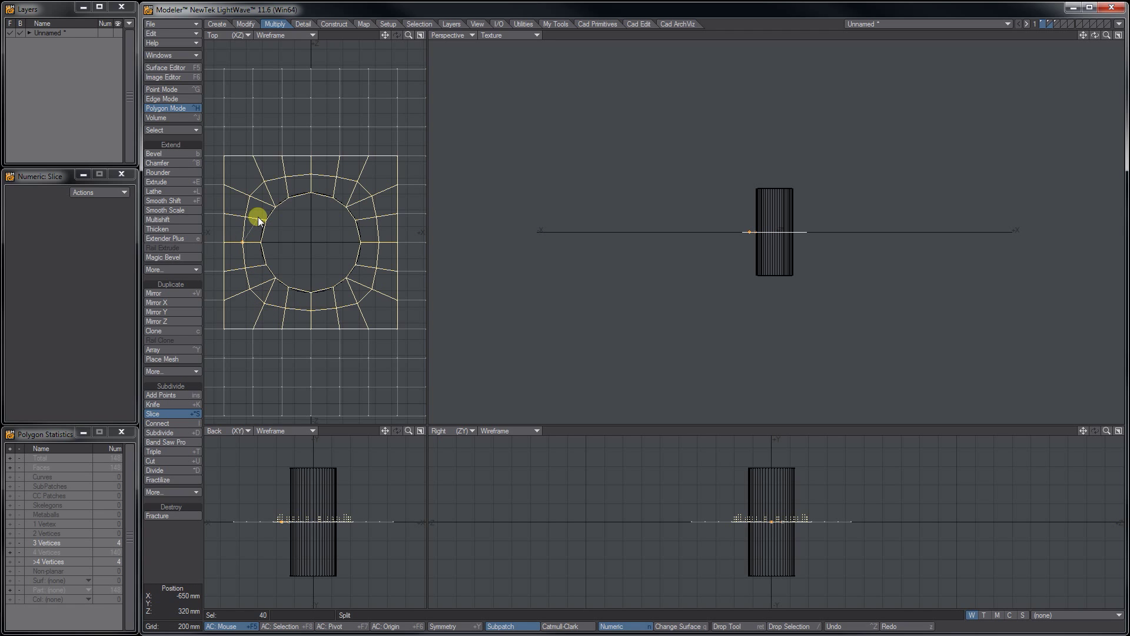
{"action": "key", "text": "space"}
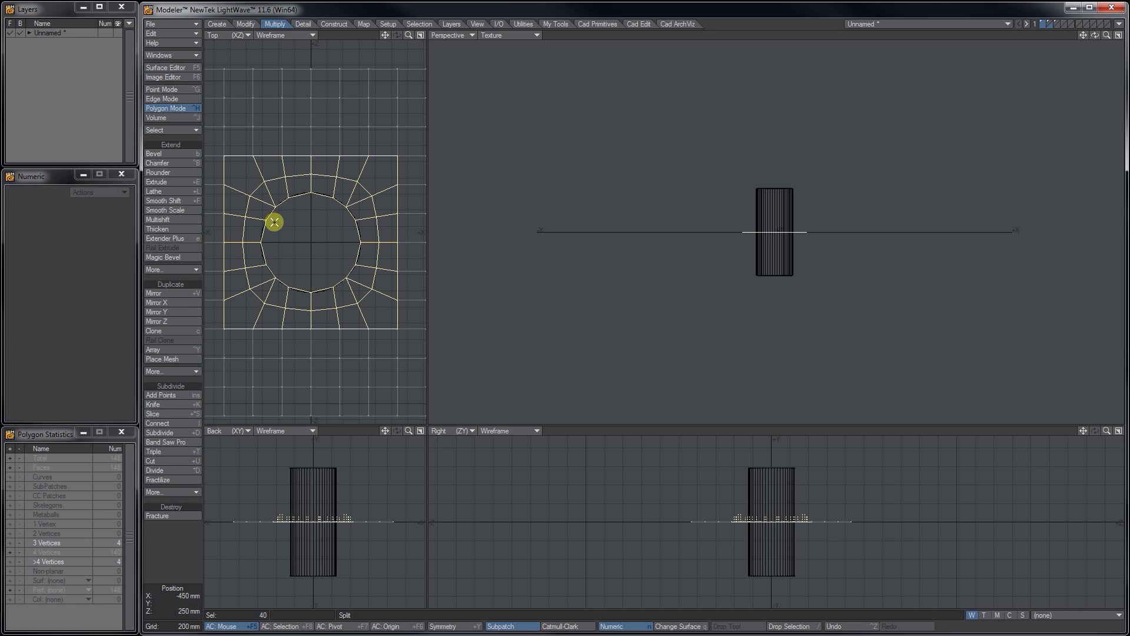
- Adjust the edges around the hole with the Edit Edges tool and clear the polygon selection
{"action": "key", "text": "shift+ctrl+e"}
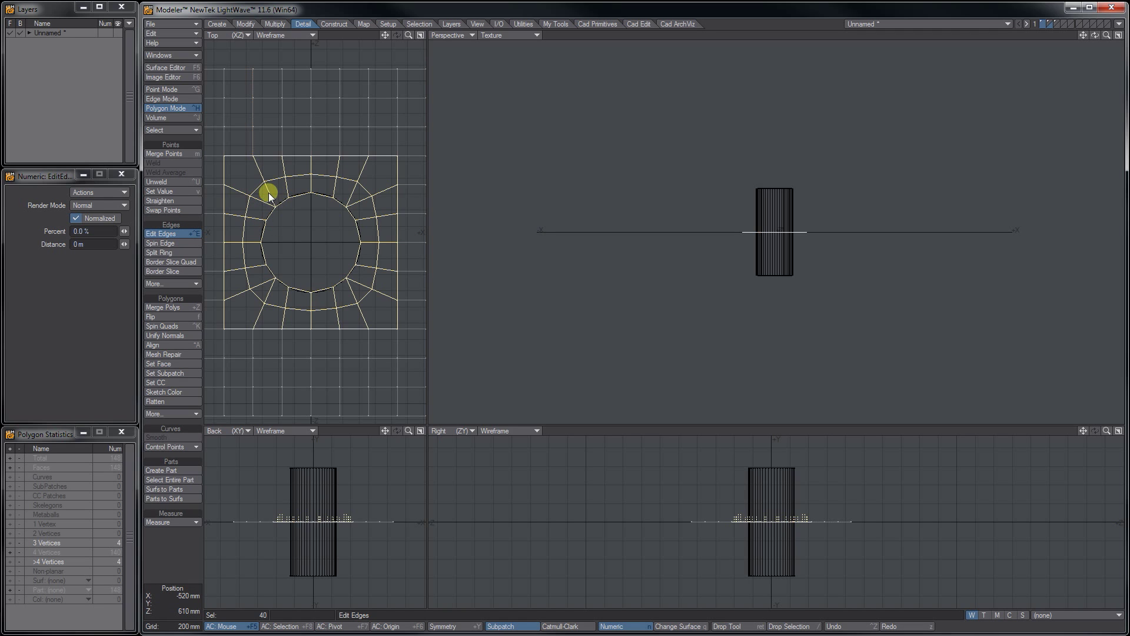
{"action": "left_click_drag", "start_coordinate": [277, 182], "coordinate": [321, 163]}
{"action": "key", "text": "space"}
{"action": "key", "text": "slash"}
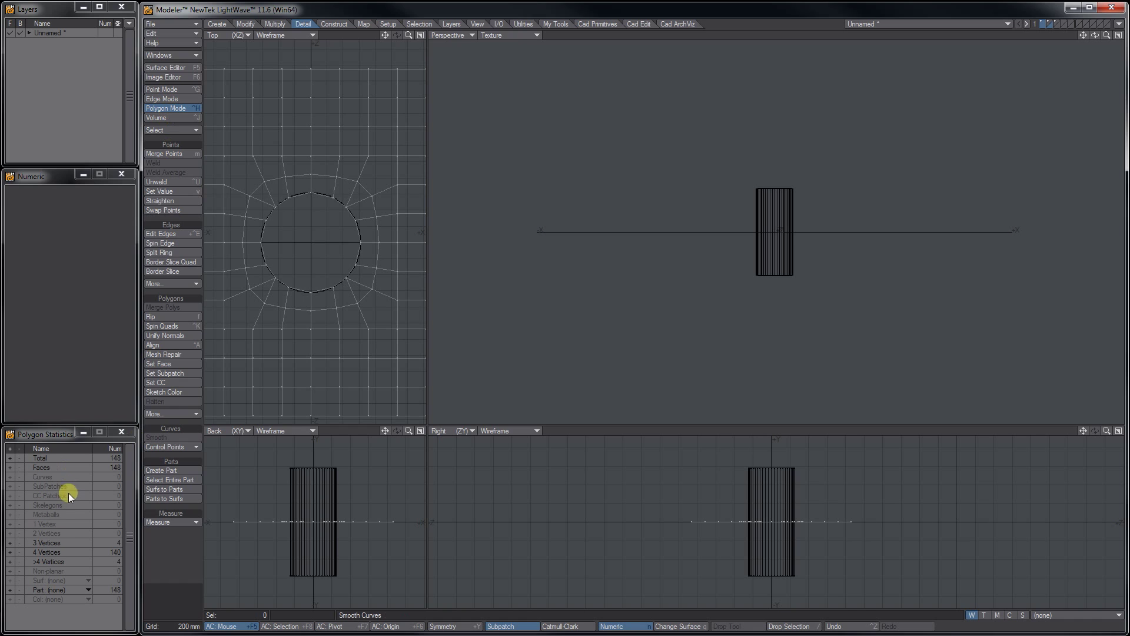
- Highlight the polygons with three vertices and those with more than four to examine where they lie around the hole
{"action": "left_click", "coordinate": [9, 543]}
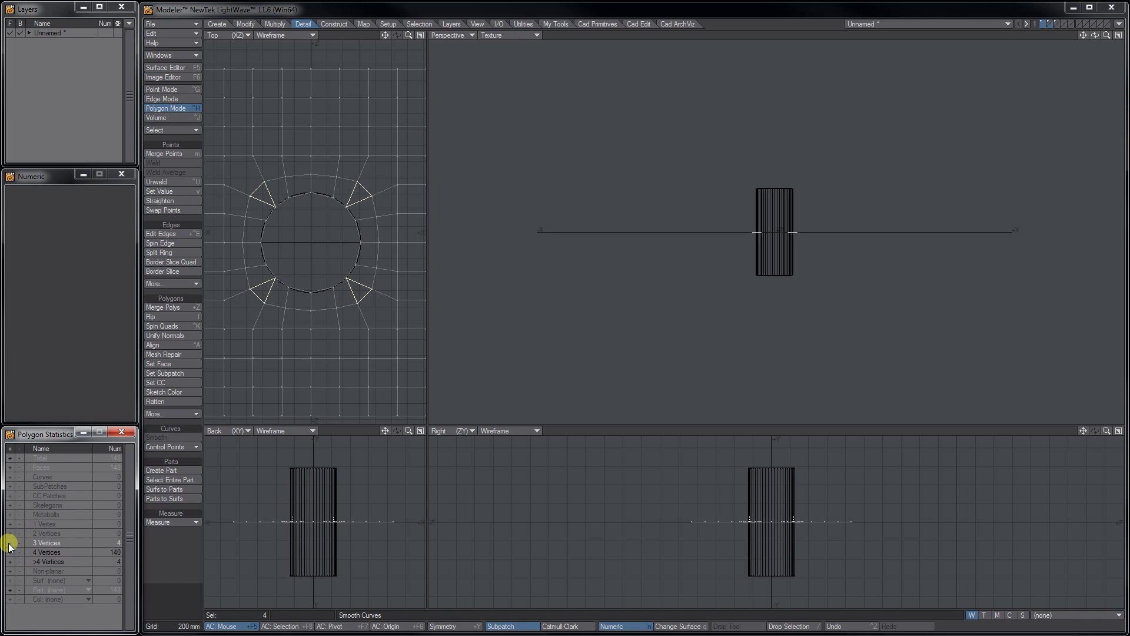
{"action": "left_click", "coordinate": [19, 543]}
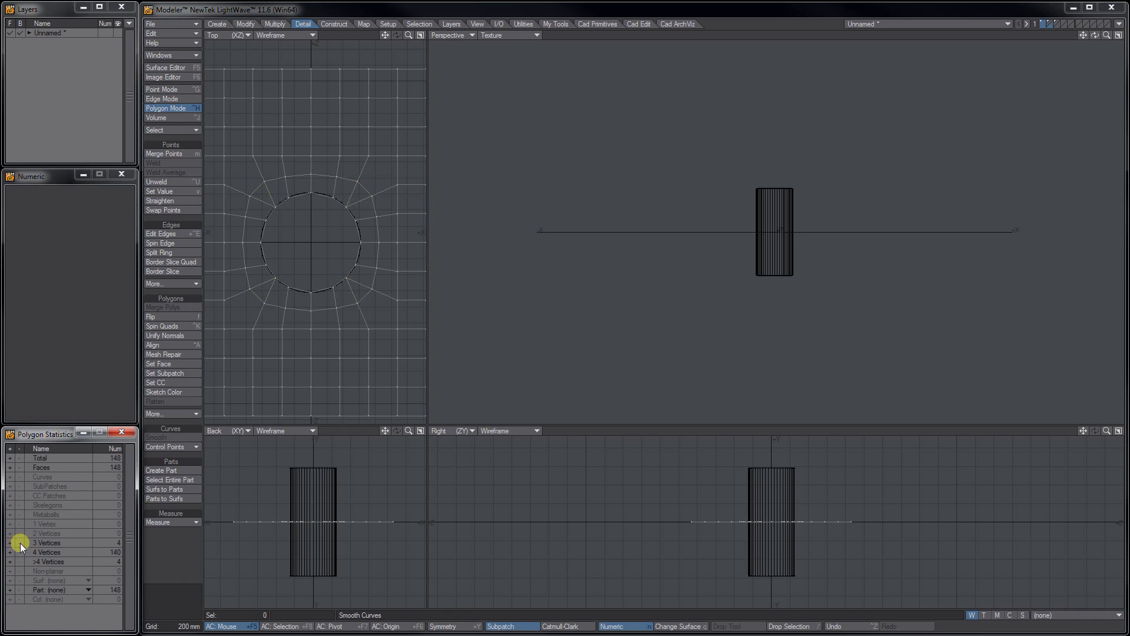
{"action": "left_click", "coordinate": [10, 562]}
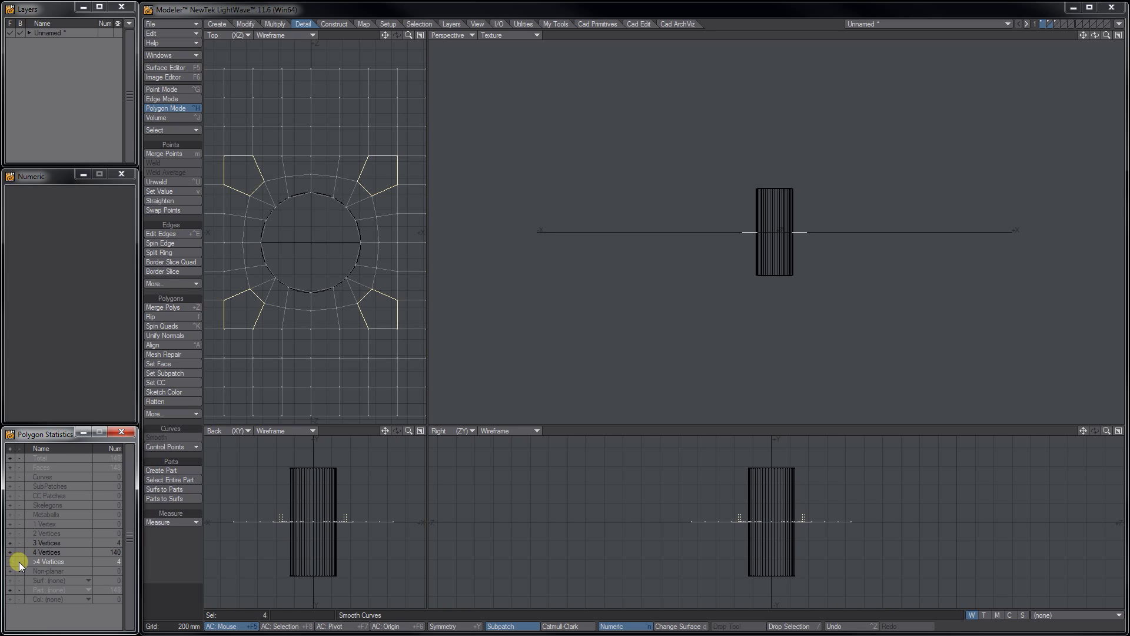
{"action": "left_click", "coordinate": [18, 562]}
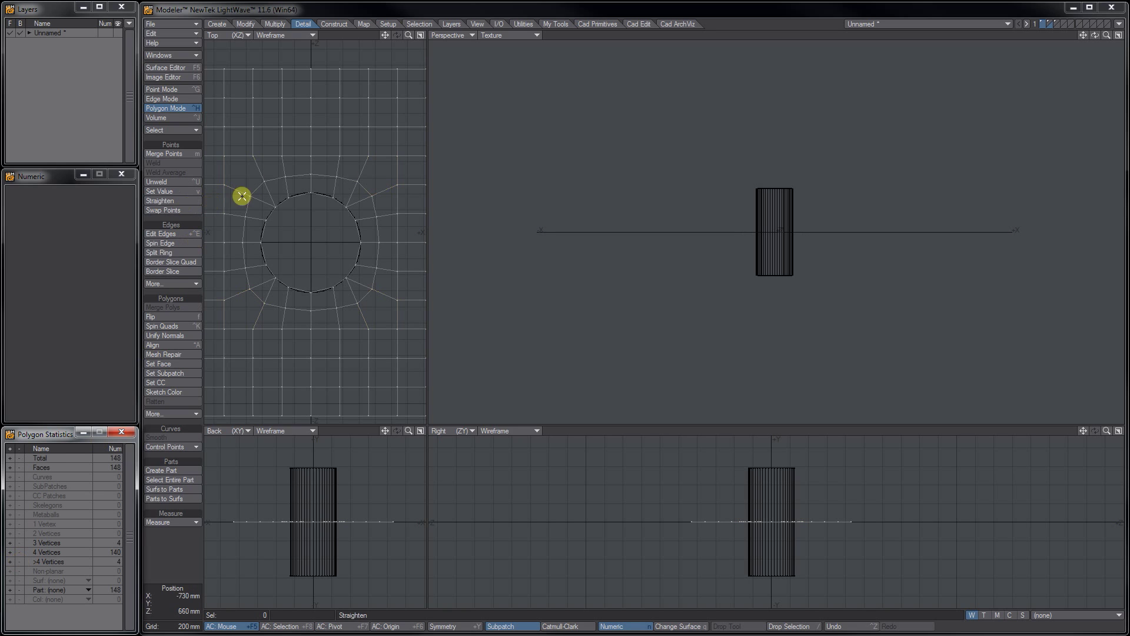
- Select the four diagonal corner edges in the loop around the round hole and collapse them with Weld Edges
{"action": "left_click", "coordinate": [170, 98]}
{"action": "left_click", "coordinate": [257, 190]}
{"action": "left_click", "coordinate": [365, 187]}
{"action": "left_click", "coordinate": [363, 294]}
{"action": "left_click", "coordinate": [256, 294]}
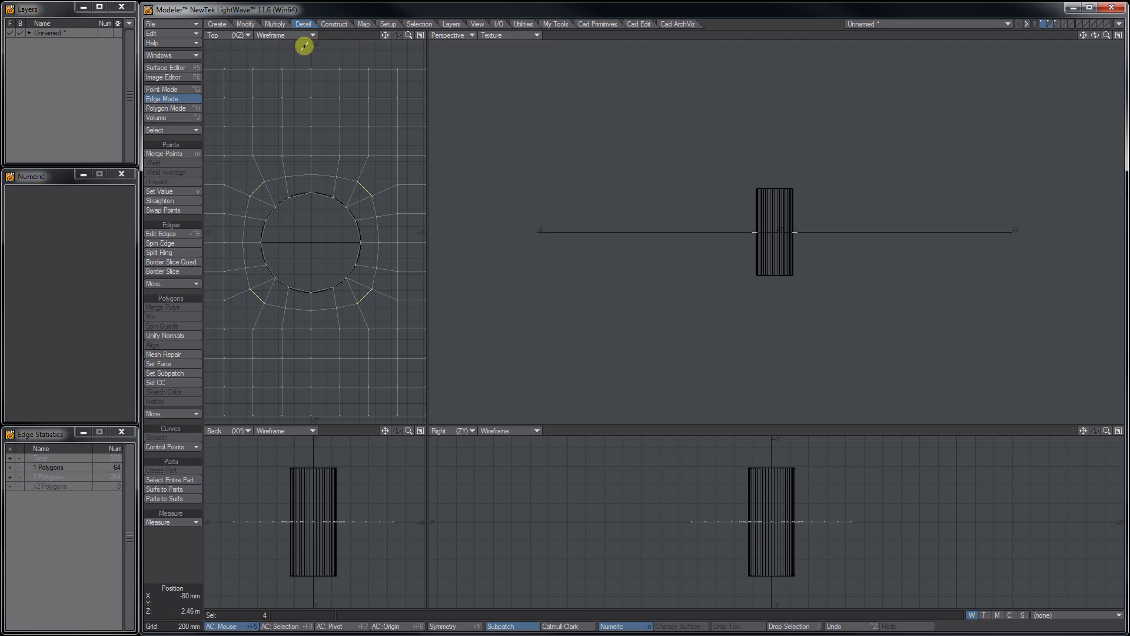
{"action": "left_click", "coordinate": [333, 24]}
{"action": "left_click", "coordinate": [163, 210]}
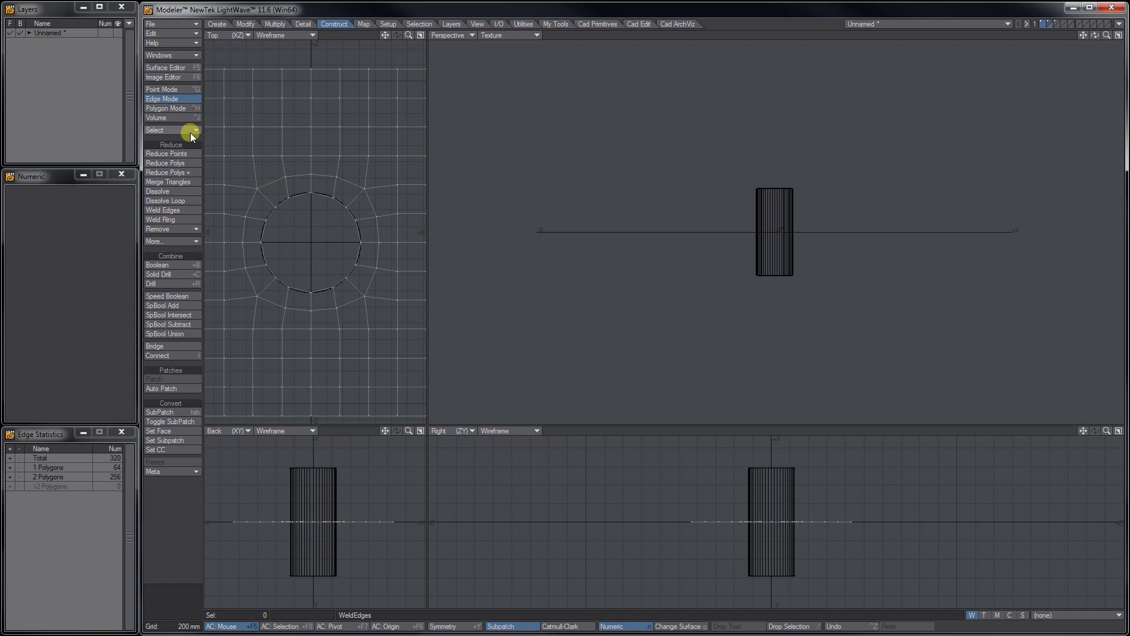
- Convert the grid with the round hole to subpatches and examine it in the perspective view
{"action": "left_click", "coordinate": [166, 108]}
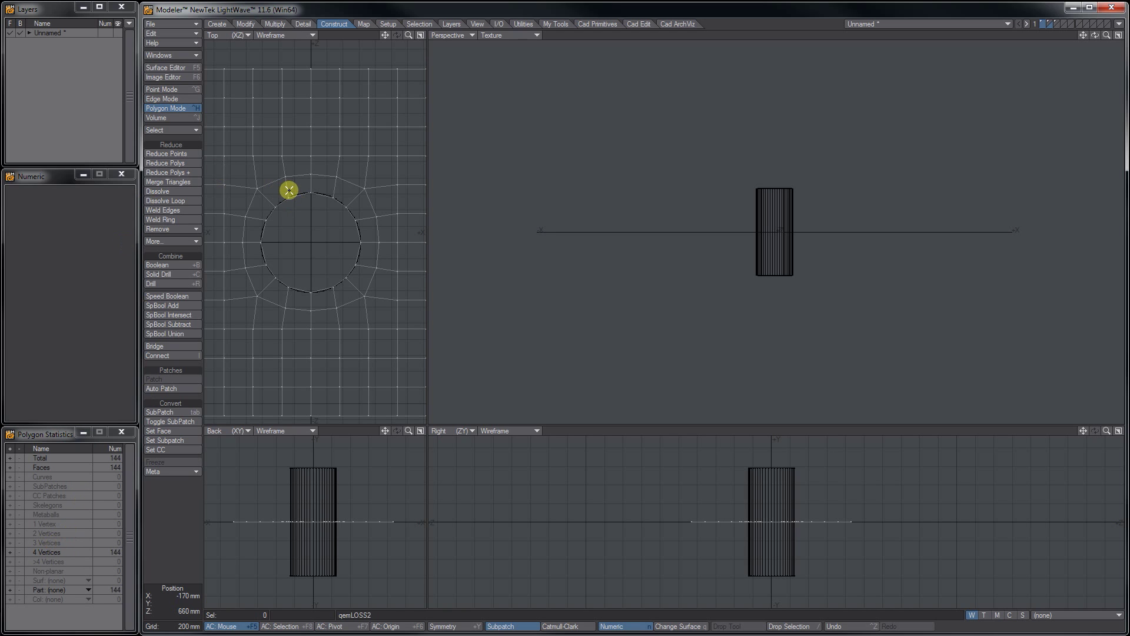
{"action": "key", "text": "Tab"}
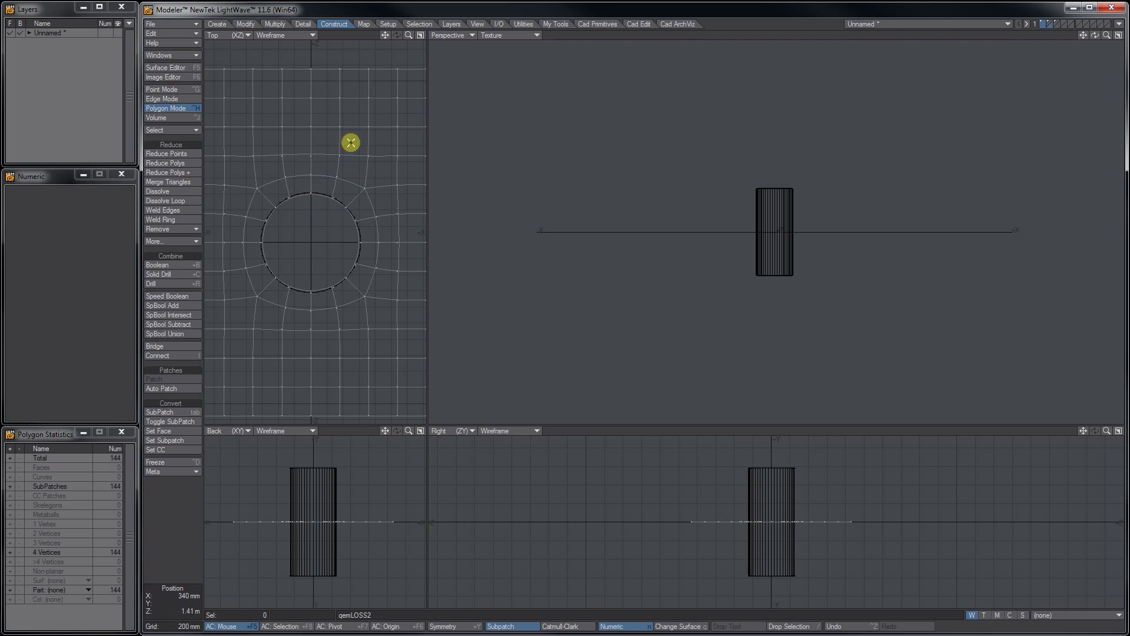
{"action": "left_click_drag", "start_coordinate": [825, 162], "coordinate": [760, 254], "text": "alt"}
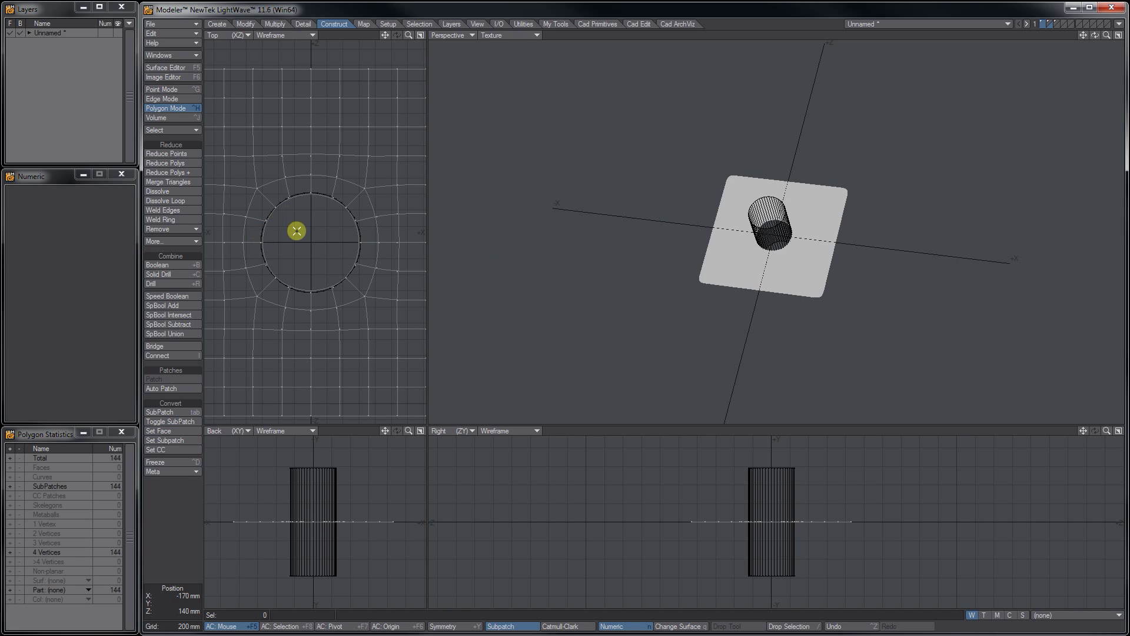
- Switch to the layer with the intact flat grid and Bend the grid 90° along its depth
{"action": "left_click", "coordinate": [1057, 23]}
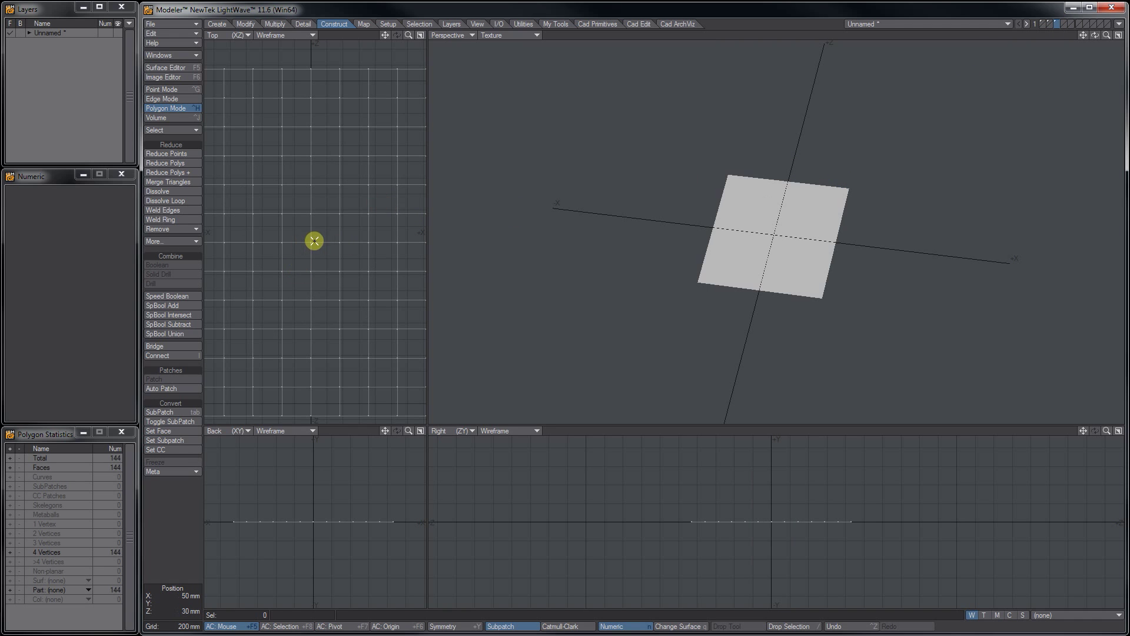
{"action": "key", "text": "a"}
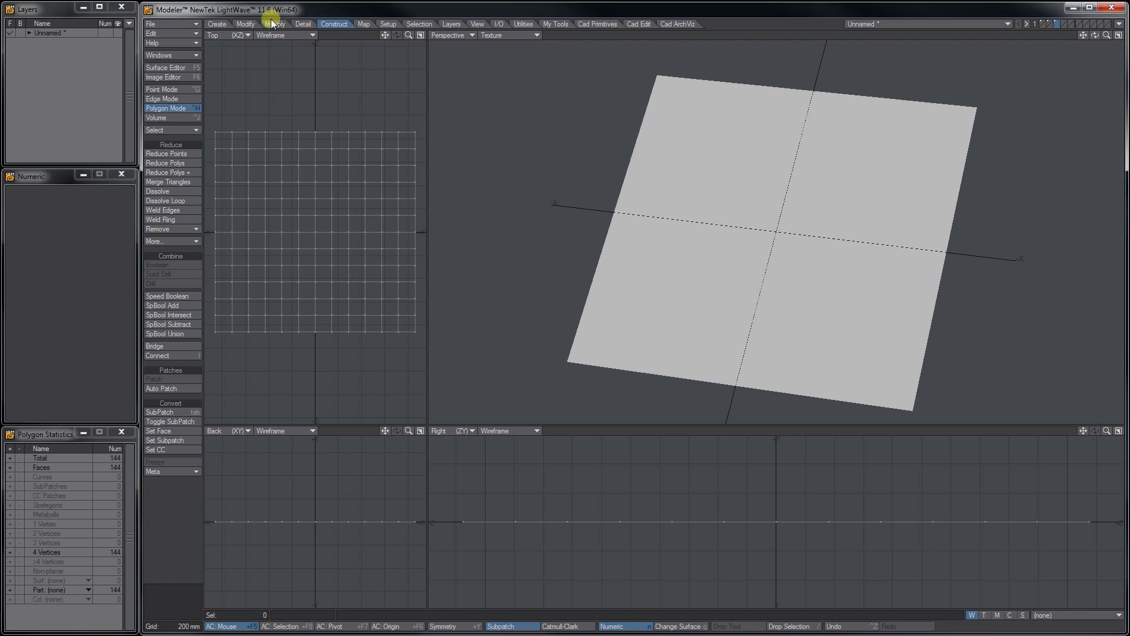
{"action": "left_click", "coordinate": [246, 24]}
{"action": "left_click", "coordinate": [174, 292]}
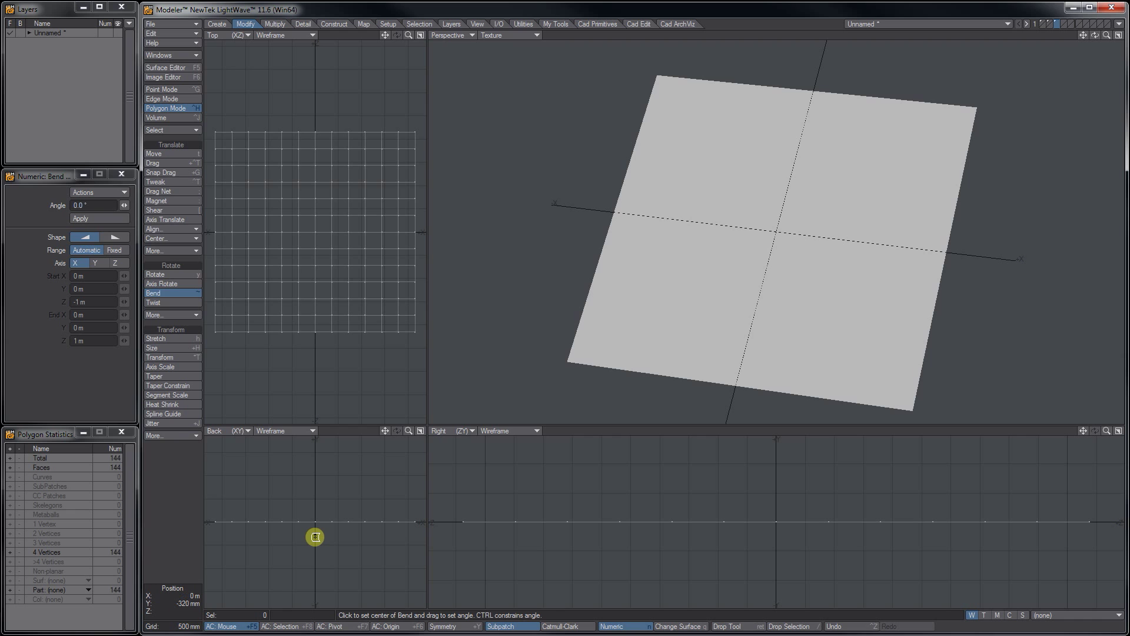
{"action": "left_click_drag", "start_coordinate": [315, 536], "coordinate": [397, 536]}
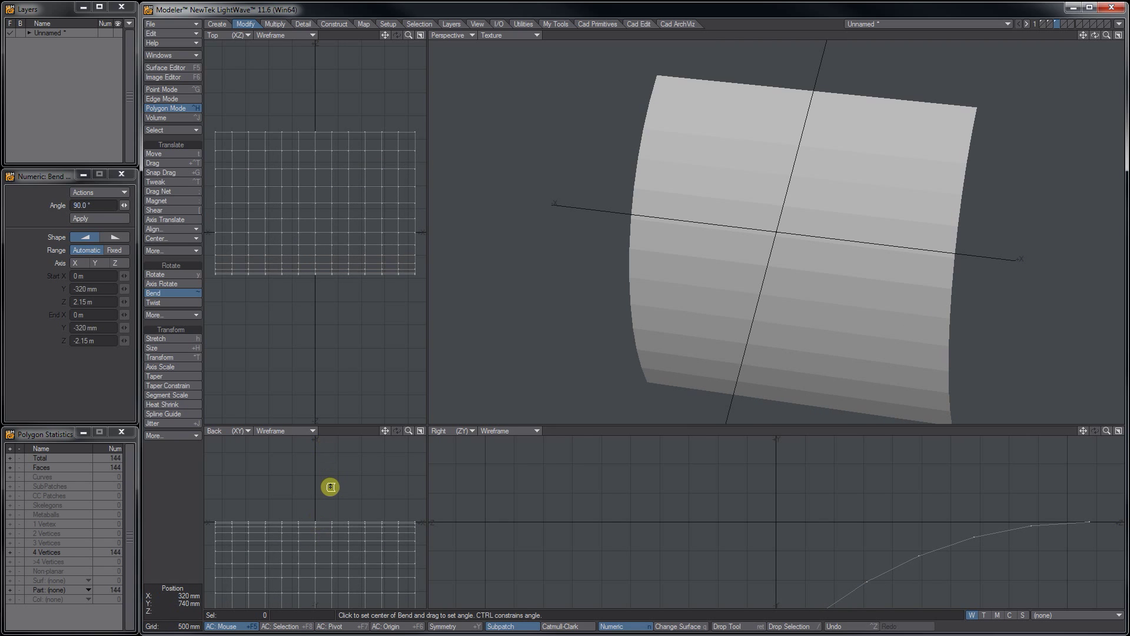
{"action": "key", "text": "Return"}
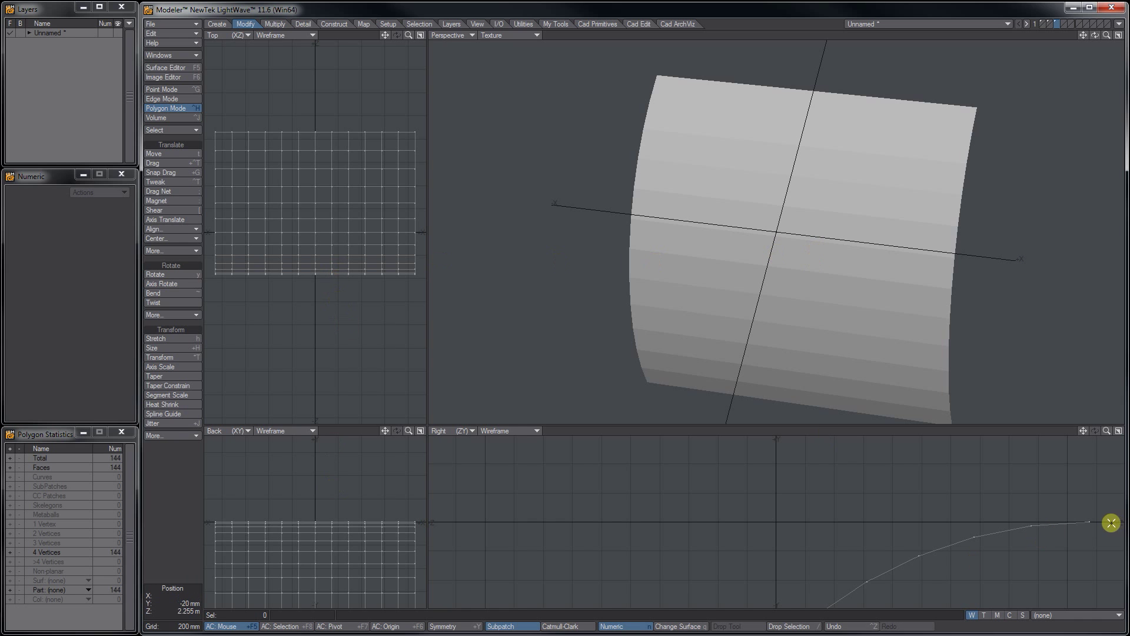
- Rotate the bent grid -45° about the X axis around its upper end to make a symmetrical arch
{"action": "left_click_drag", "start_coordinate": [931, 548], "coordinate": [1024, 560], "text": "alt"}
{"action": "scroll", "coordinate": [964, 568], "scroll_direction": "down", "scroll_amount": 5}
{"action": "left_click_drag", "start_coordinate": [940, 575], "coordinate": [839, 480], "text": "alt"}
{"action": "left_click_drag", "start_coordinate": [877, 525], "coordinate": [838, 530], "text": "ctrl+alt"}
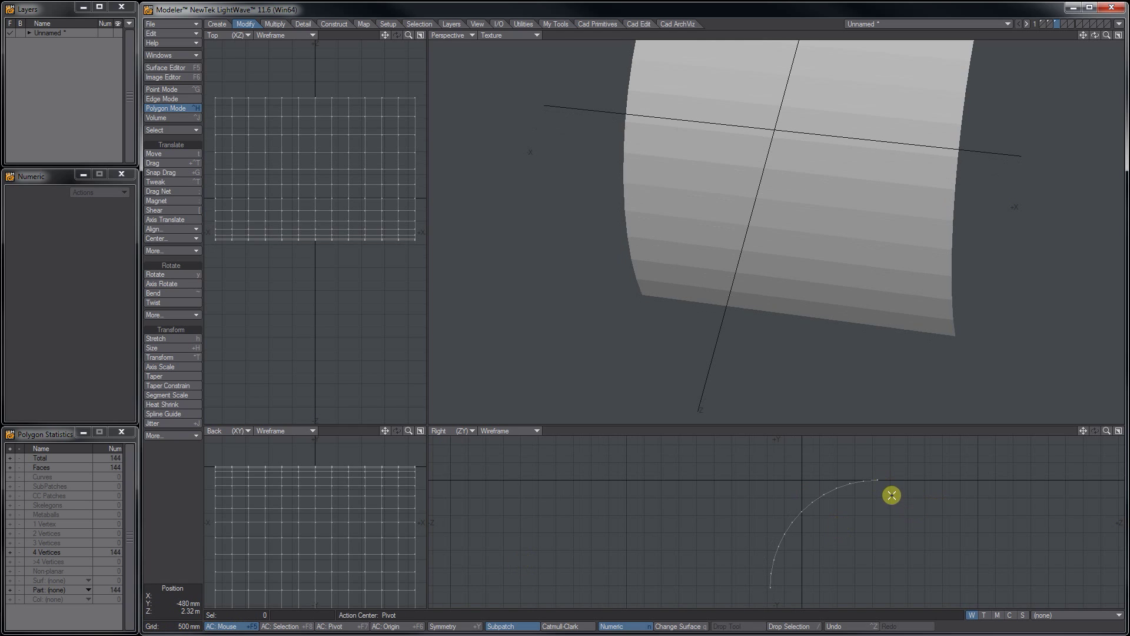
{"action": "key", "text": "y"}
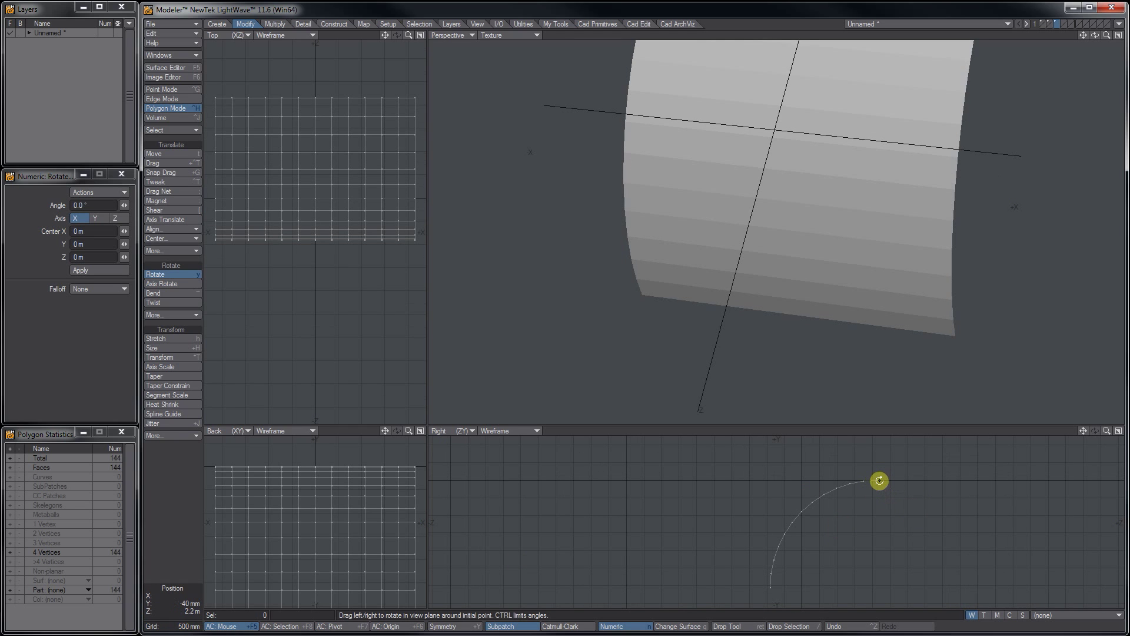
{"action": "left_click_drag", "start_coordinate": [878, 480], "coordinate": [865, 479]}
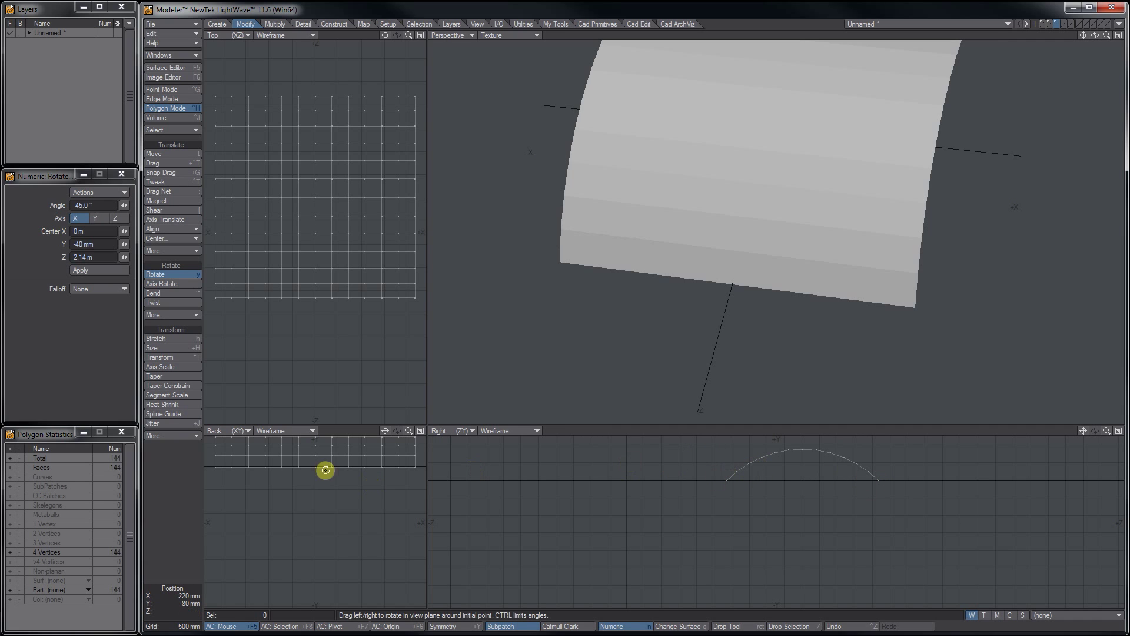
{"action": "key", "text": "space"}
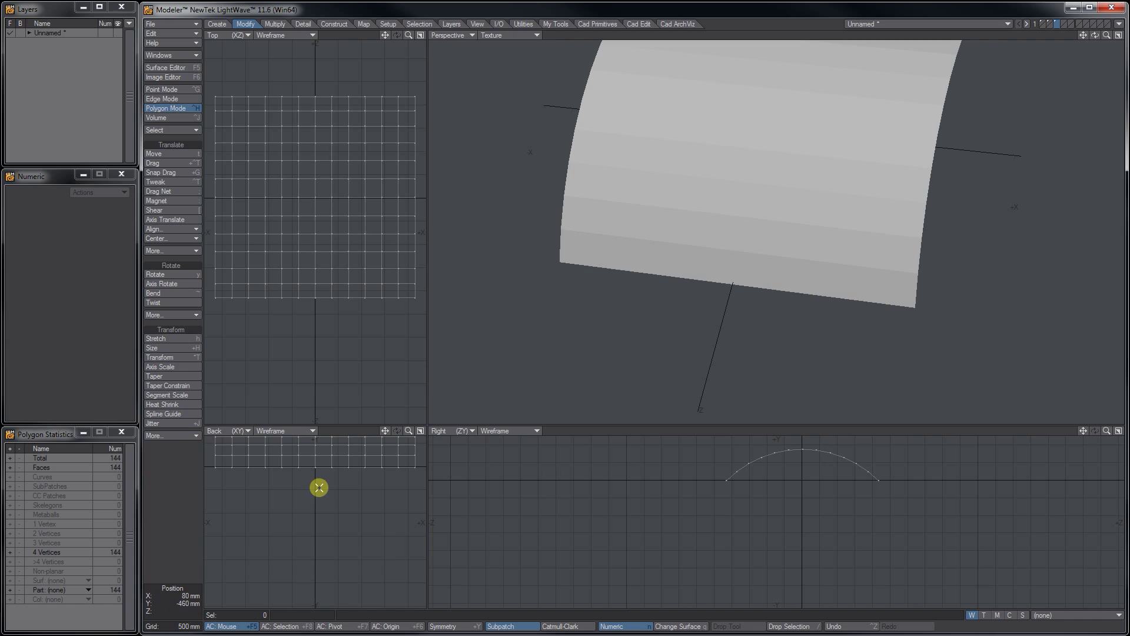
- Apply Rest On Ground to the arched grid with rest axis Y, centring on X, Y and Z, and positive sense
{"action": "key", "text": "a"}
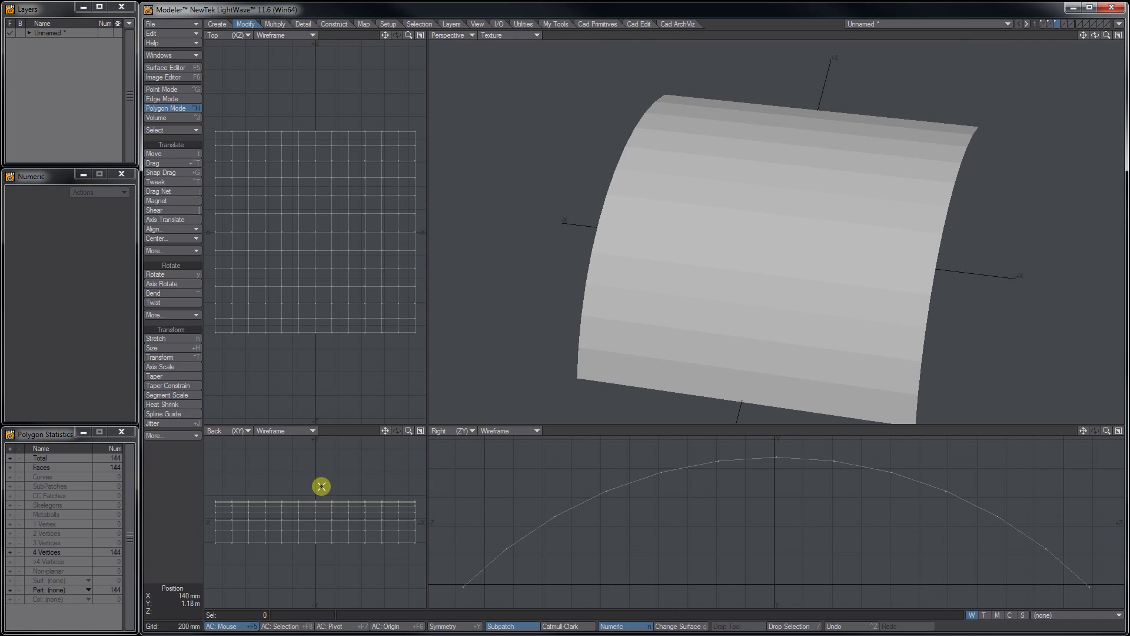
{"action": "key", "text": "shift+f"}
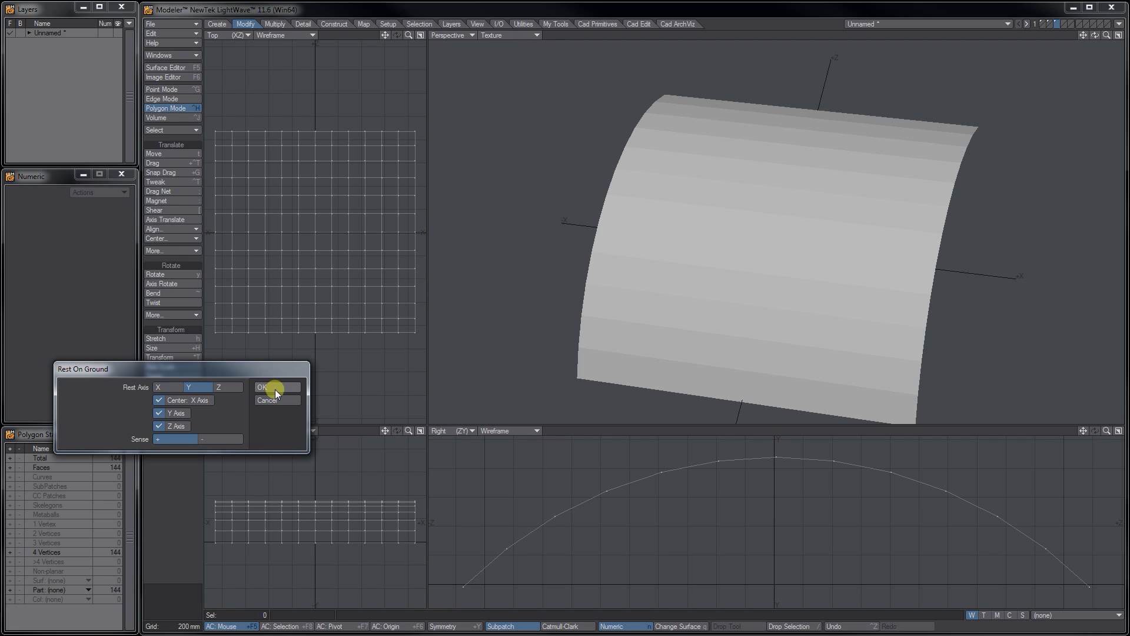
{"action": "left_click", "coordinate": [274, 389]}
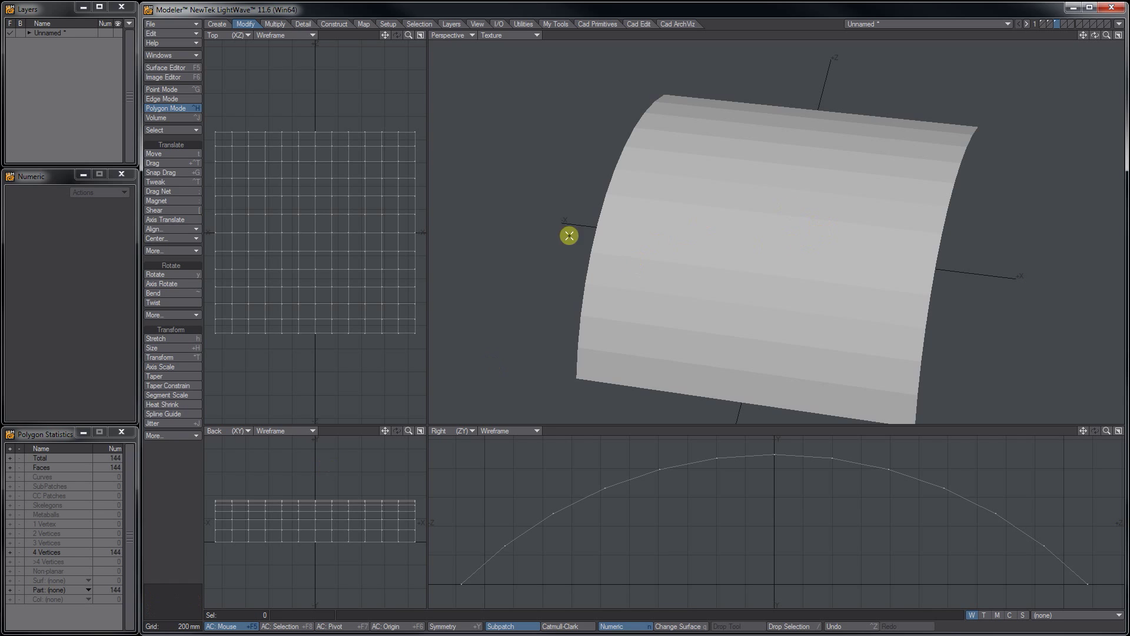
{"action": "left_click", "coordinate": [1051, 24]}
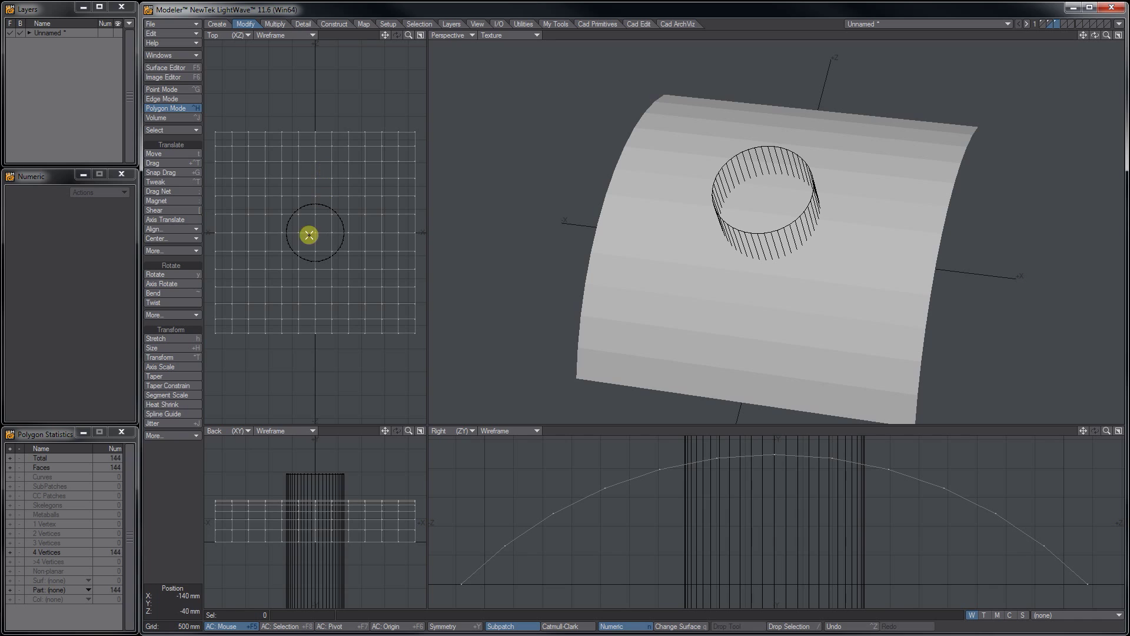
{"action": "left_click_drag", "start_coordinate": [285, 198], "coordinate": [322, 210]}
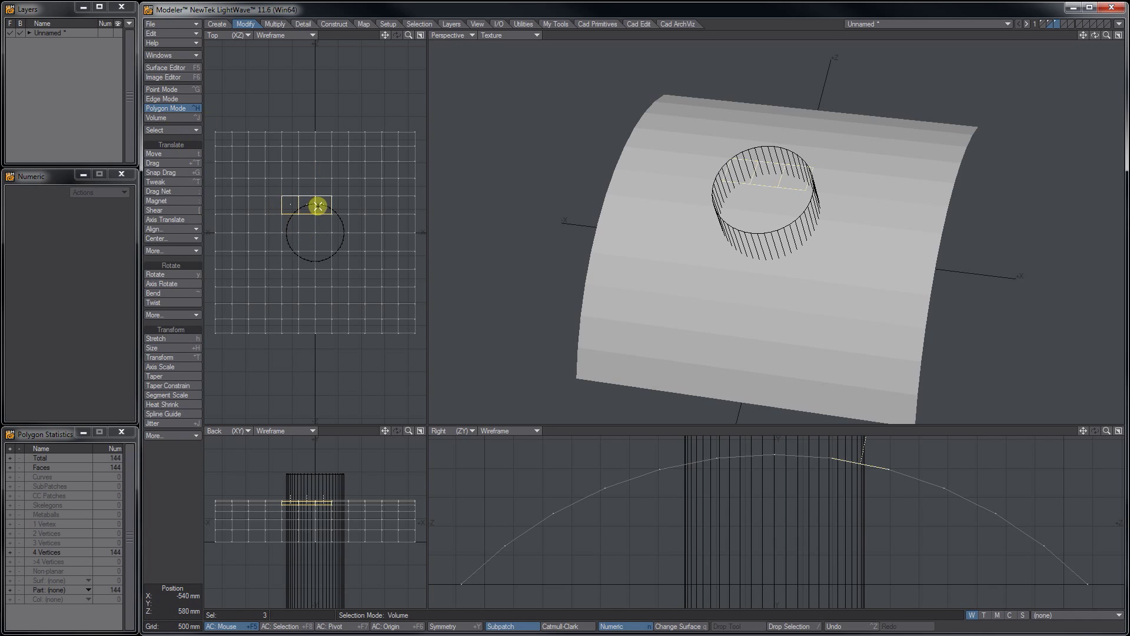
{"action": "key", "text": "slash"}
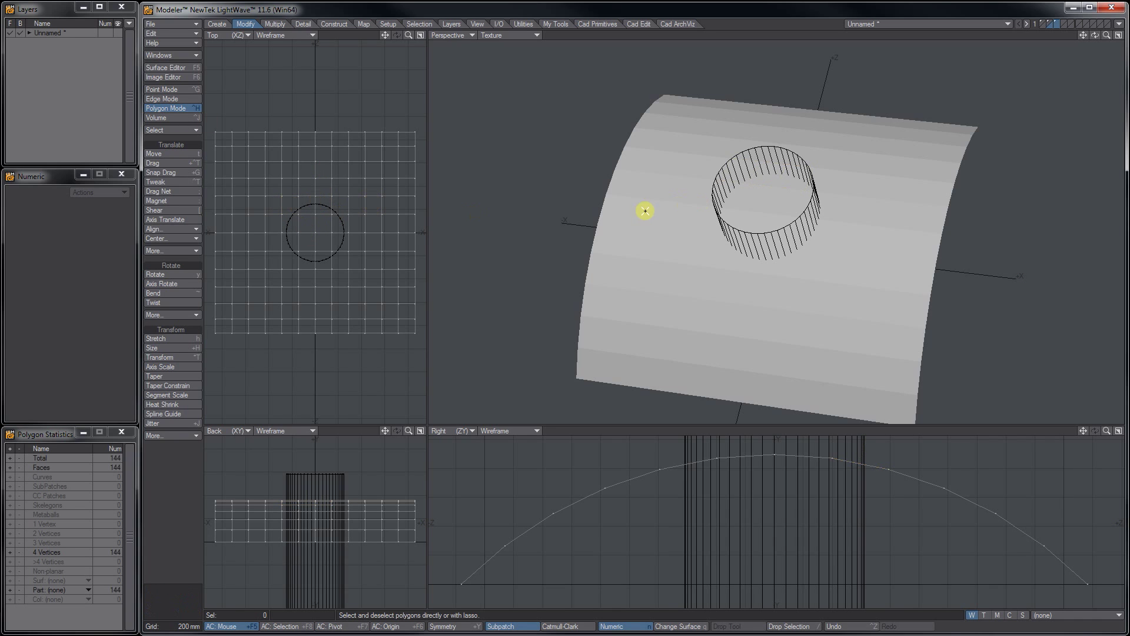
- Copy the arched grid into the next layer and return to the original arched grid's layer
{"action": "left_click", "coordinate": [1051, 26]}
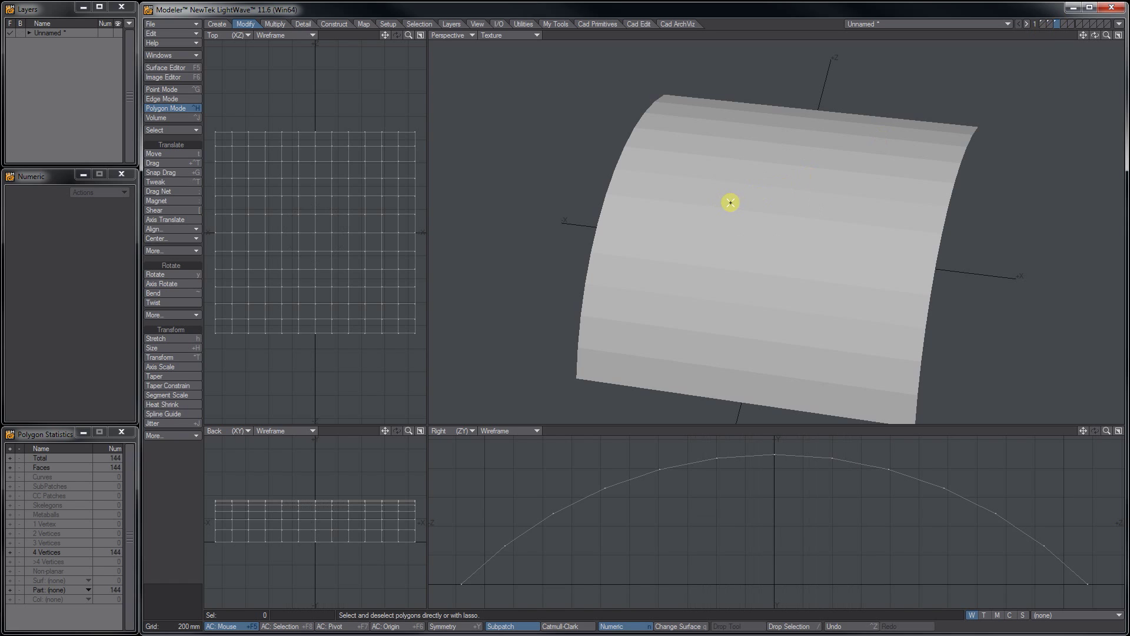
{"action": "left_click", "coordinate": [189, 118]}
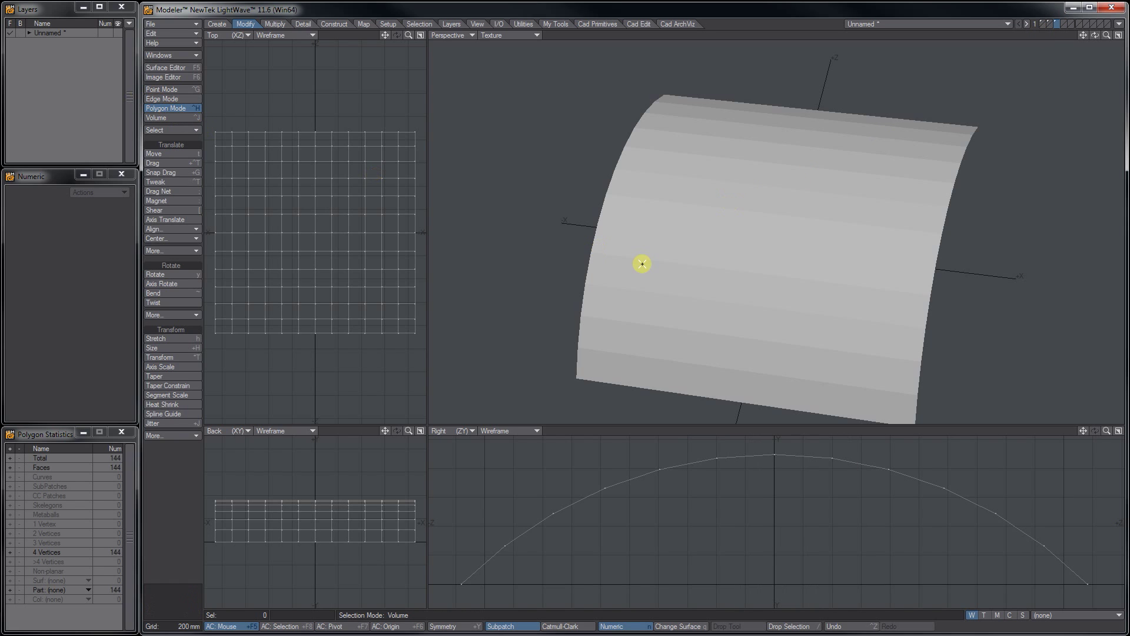
{"action": "left_click", "coordinate": [1063, 23]}
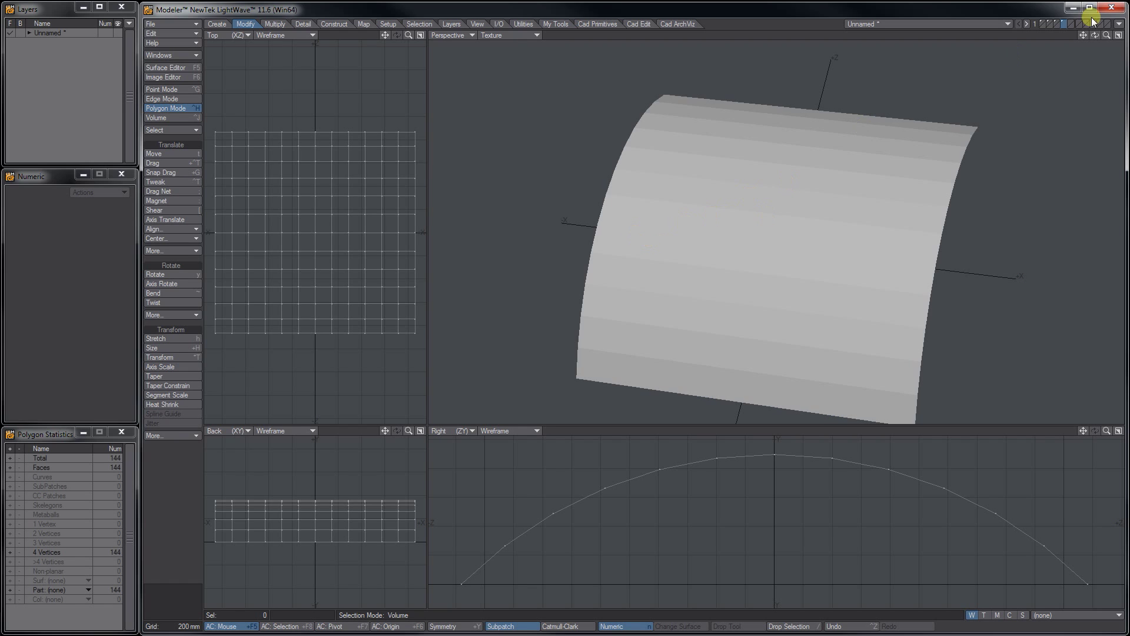
{"action": "left_click", "coordinate": [1056, 24]}
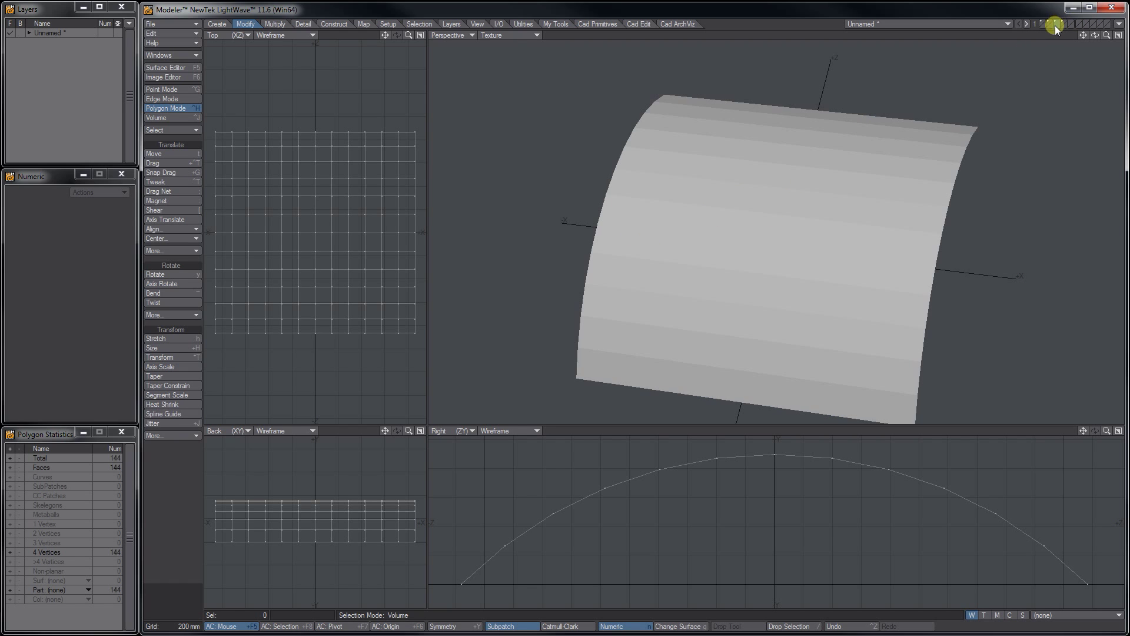
- Show the cylinder in the background and delete the four-by-four block of polygons around it from the arched grid
{"action": "left_click", "coordinate": [1050, 26]}
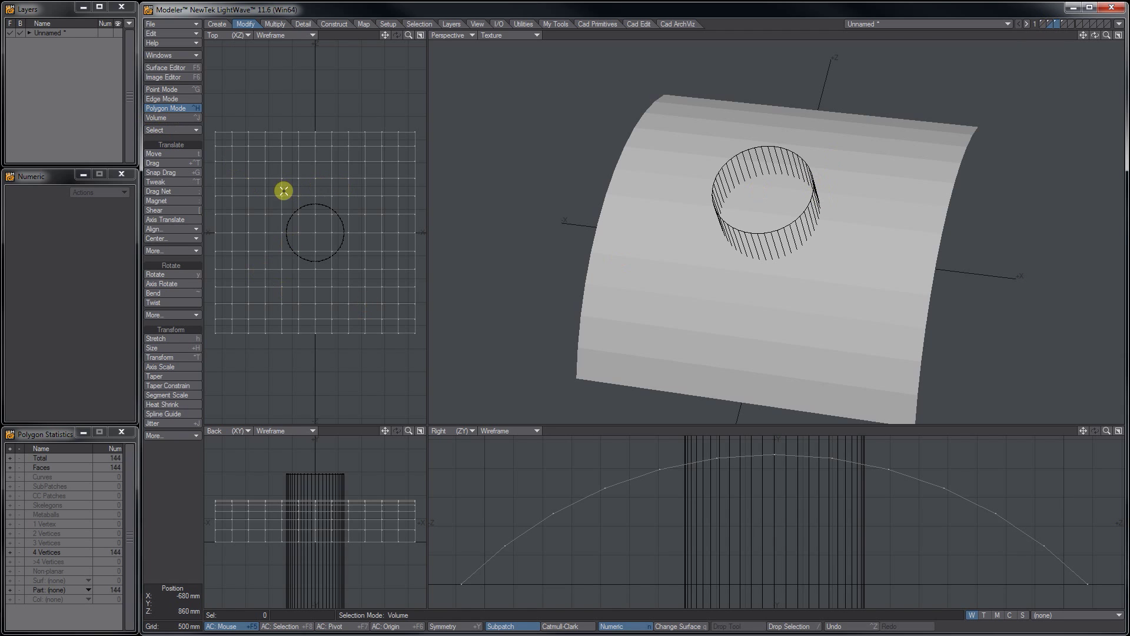
{"action": "mouse_move", "coordinate": [290, 207]}
{"action": "left_mouse_down"}
{"action": "mouse_move", "coordinate": [340, 229]}
{"action": "mouse_move", "coordinate": [305, 259]}
{"action": "mouse_move", "coordinate": [290, 229]}
{"action": "mouse_move", "coordinate": [312, 245]}
{"action": "mouse_move", "coordinate": [302, 243]}
{"action": "left_mouse_up"}
{"action": "key", "text": "Delete"}
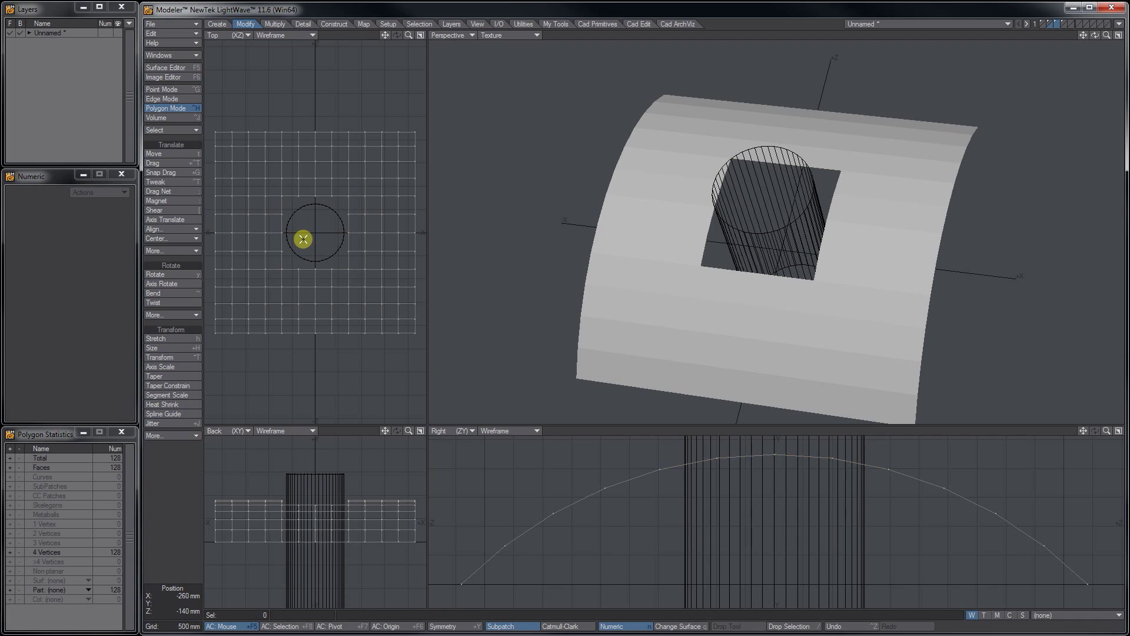
- Select the border edge loop of the arched grid's opening, Heat Shrink it 100% onto the background cylinder, and clear the selection
{"action": "key", "text": "space"}
{"action": "key", "text": "space"}
{"action": "left_click_drag", "start_coordinate": [292, 200], "coordinate": [325, 202]}
{"action": "key", "text": "]"}
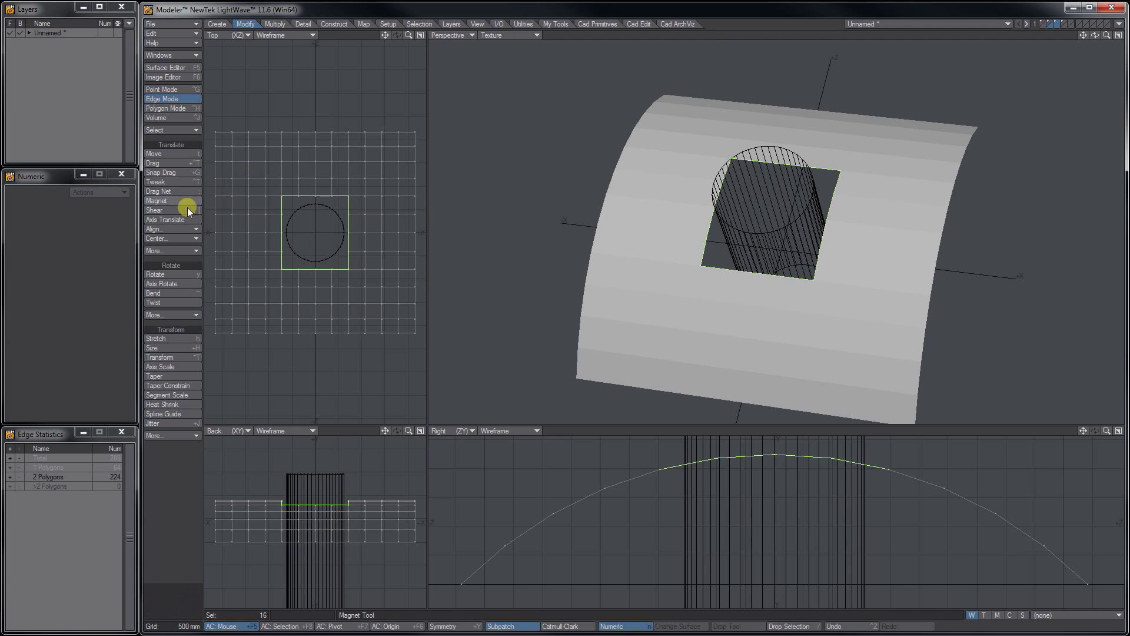
{"action": "left_click", "coordinate": [168, 404]}
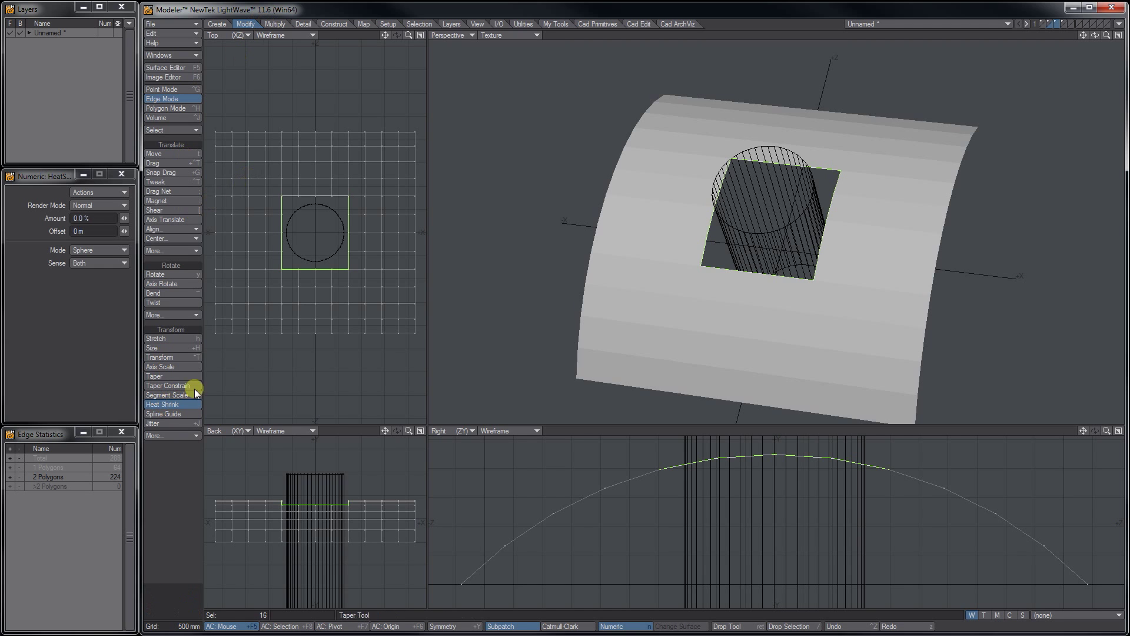
{"action": "left_click_drag", "start_coordinate": [124, 219], "coordinate": [183, 218]}
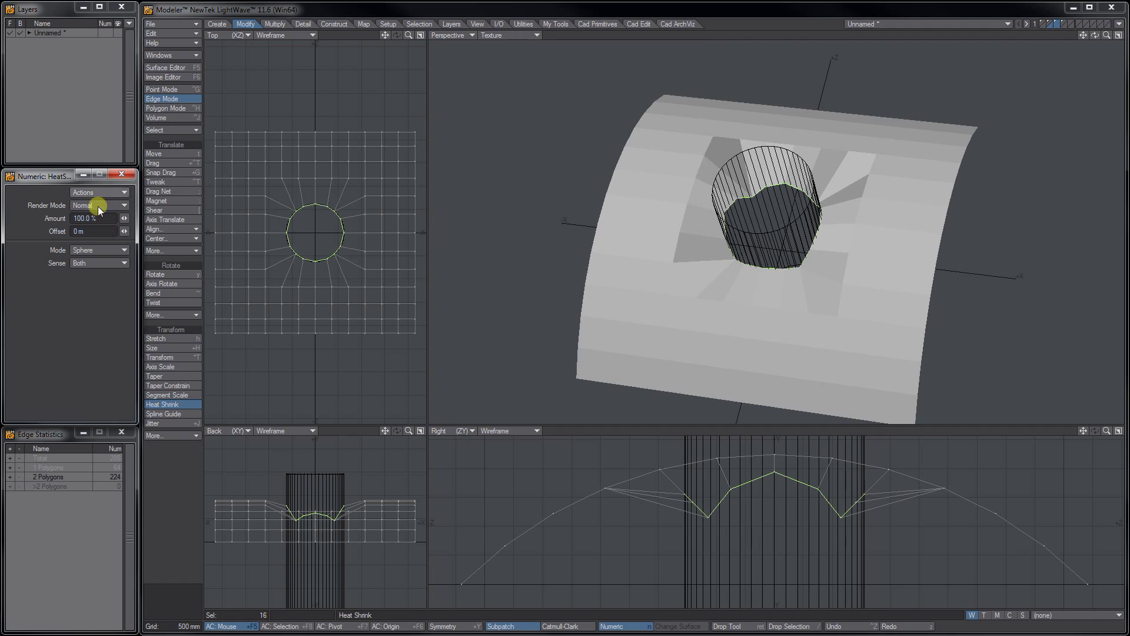
{"action": "key", "text": "Return"}
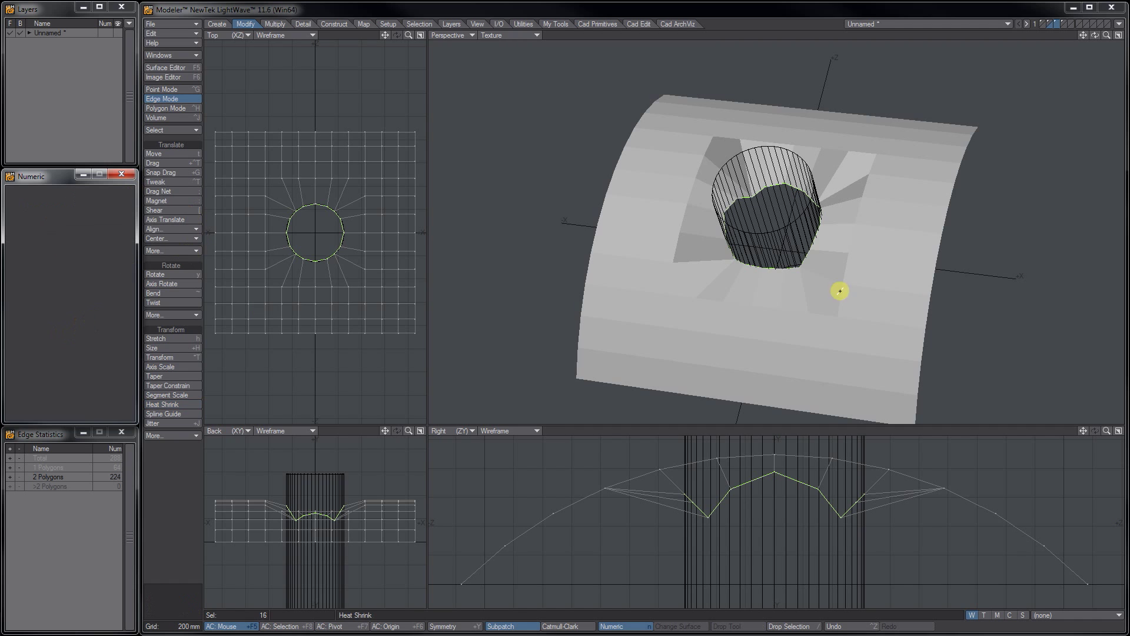
{"action": "key", "text": "/"}
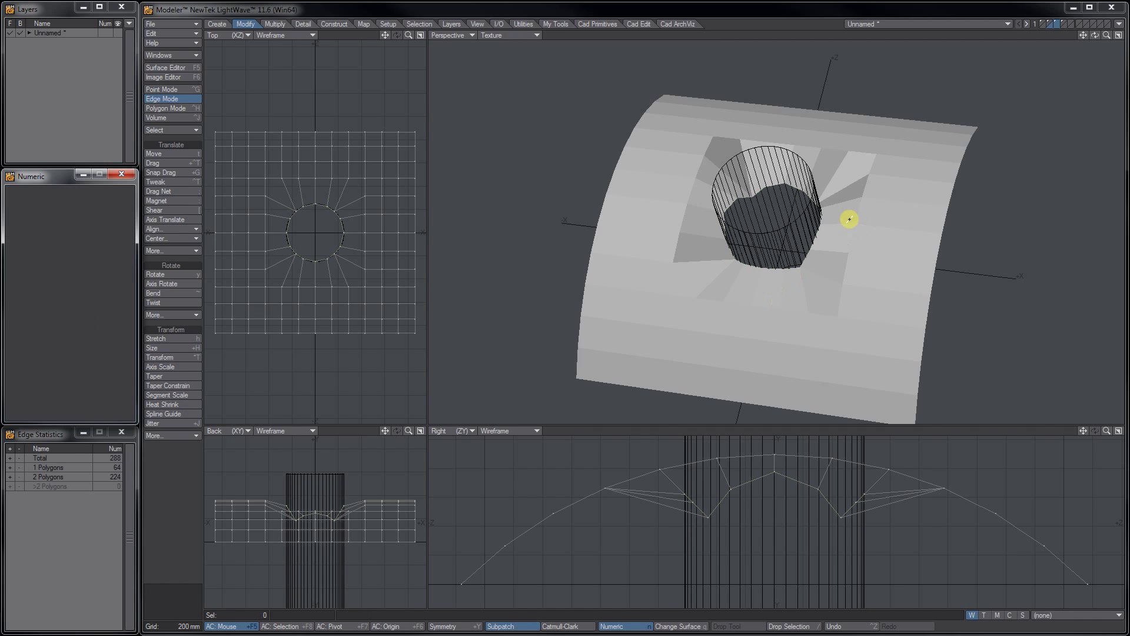
- Slice a new edge loop around the hole through the ring of polygons bordering it, and clear the selection
{"action": "left_click_drag", "start_coordinate": [842, 302], "coordinate": [775, 295], "text": "alt"}
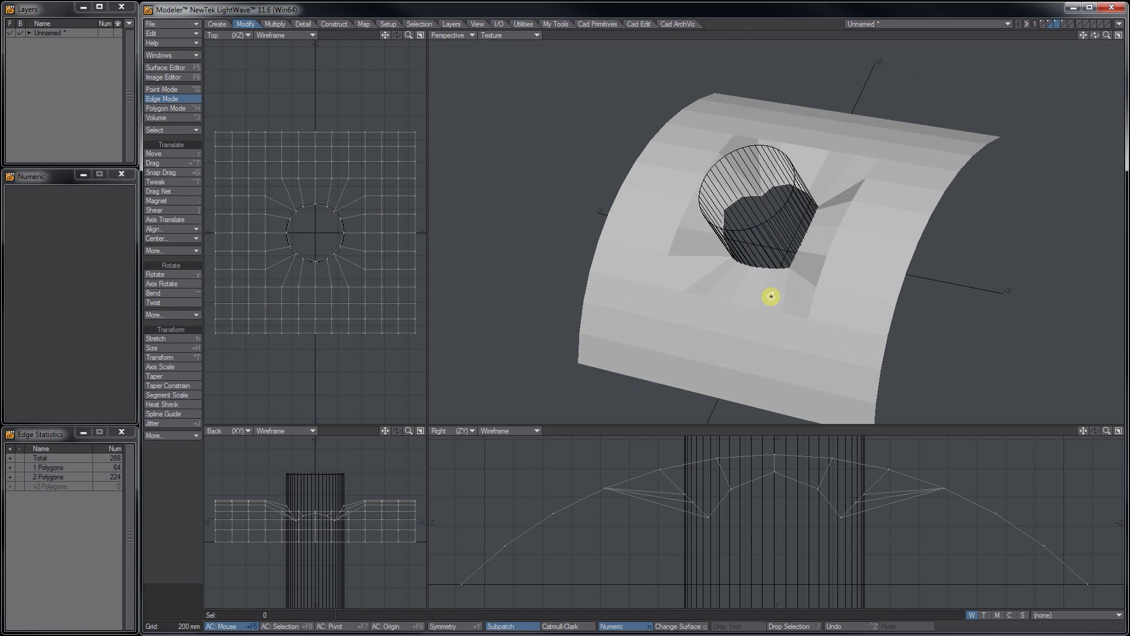
{"action": "key", "text": "ctrl+h"}
{"action": "mouse_move", "coordinate": [276, 205]}
{"action": "left_mouse_down"}
{"action": "mouse_move", "coordinate": [335, 192]}
{"action": "mouse_move", "coordinate": [346, 255]}
{"action": "mouse_move", "coordinate": [285, 242]}
{"action": "mouse_move", "coordinate": [333, 220]}
{"action": "left_mouse_up"}
{"action": "scroll", "coordinate": [326, 221], "scroll_direction": "up", "scroll_amount": 3}
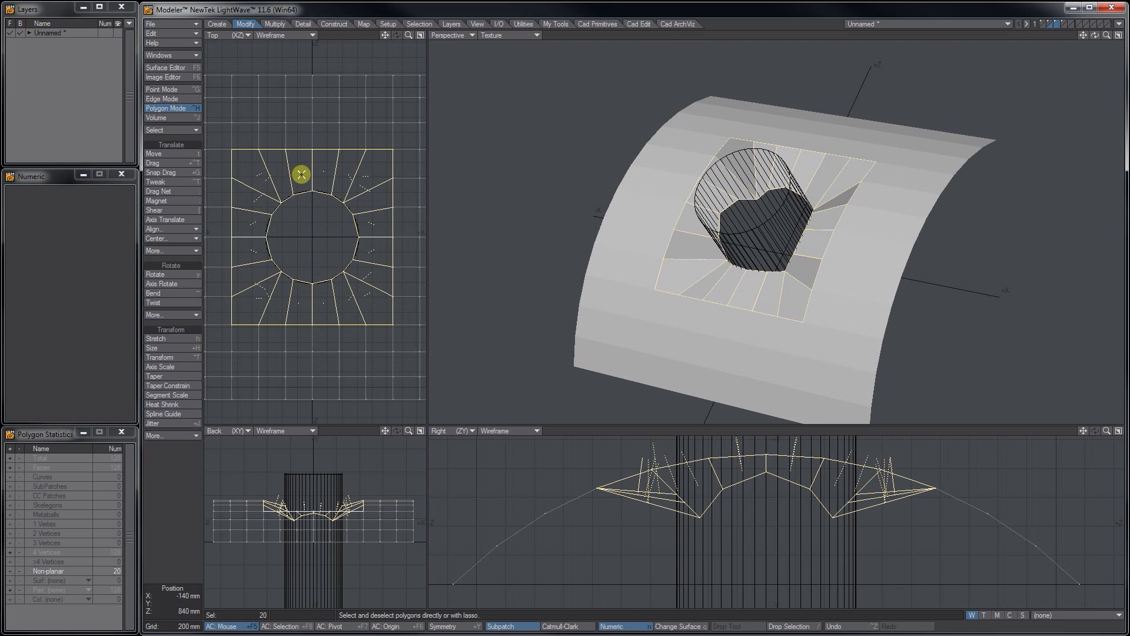
{"action": "left_click", "coordinate": [275, 25]}
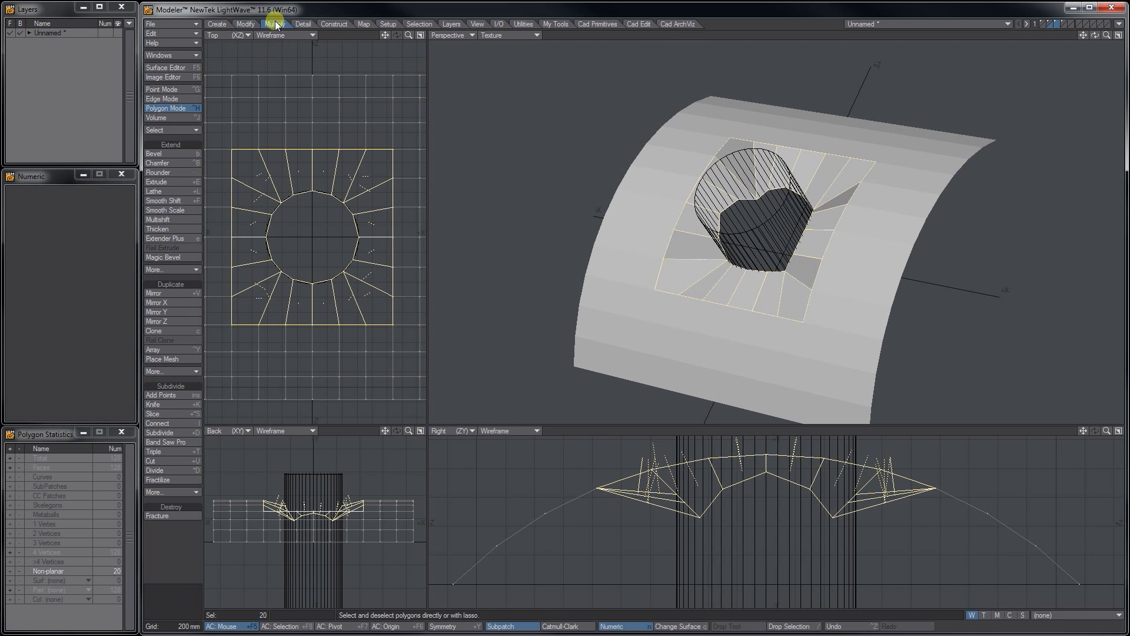
{"action": "left_click", "coordinate": [165, 414]}
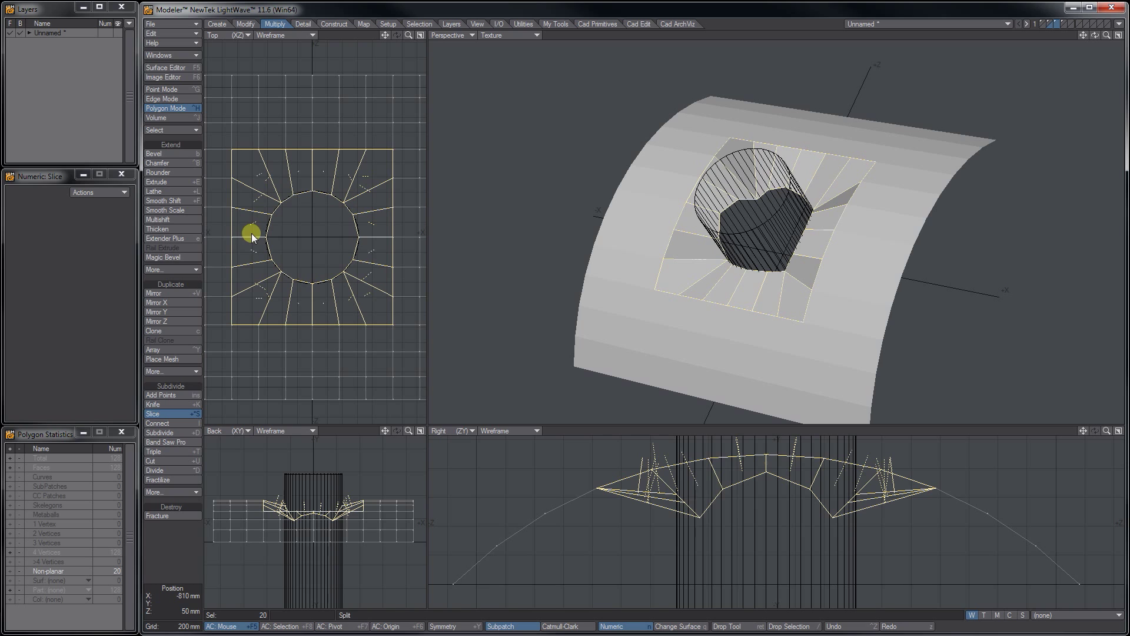
{"action": "left_click_drag", "start_coordinate": [252, 215], "coordinate": [256, 278]}
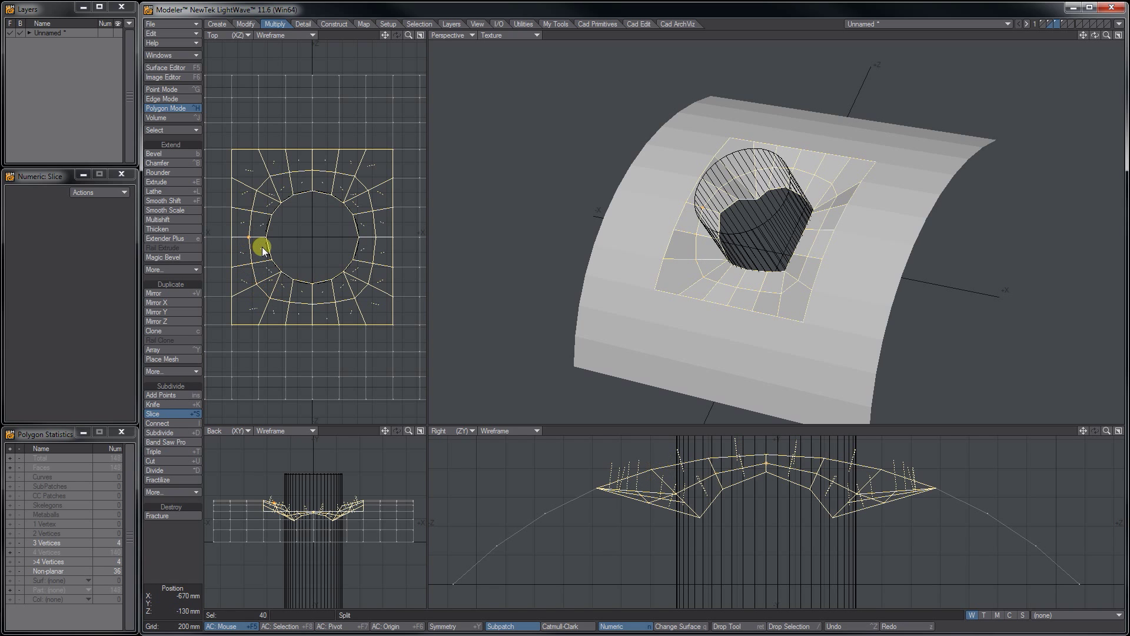
{"action": "key", "text": "Return"}
{"action": "key", "text": "slash"}
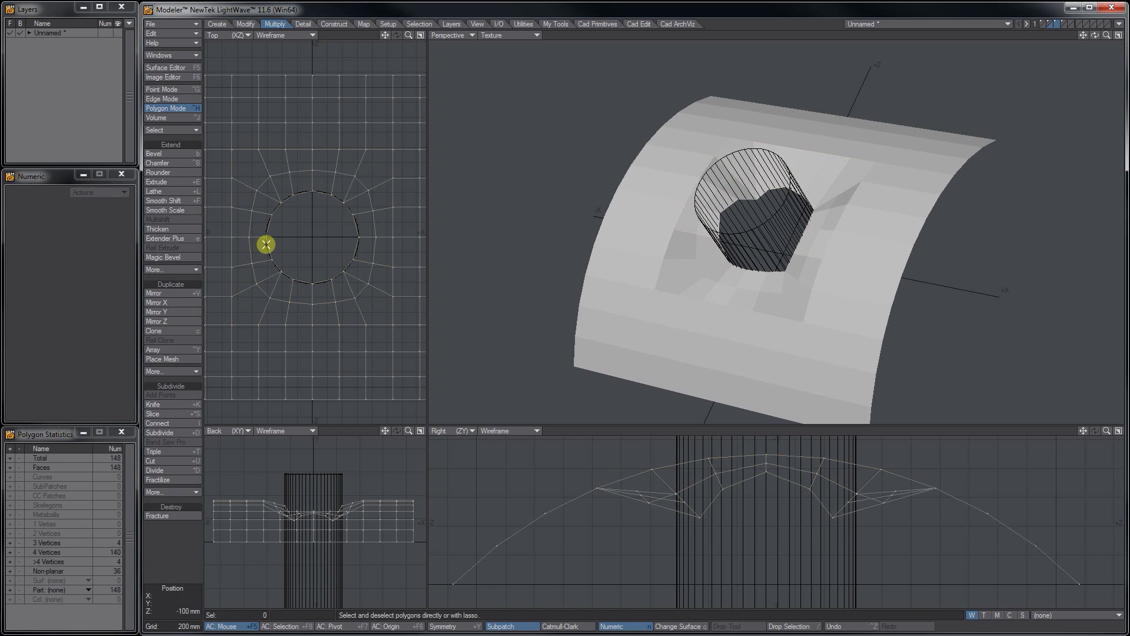
- Select the four diagonal corner edges of the new loop around the hole and weld them
{"action": "left_click", "coordinate": [168, 100]}
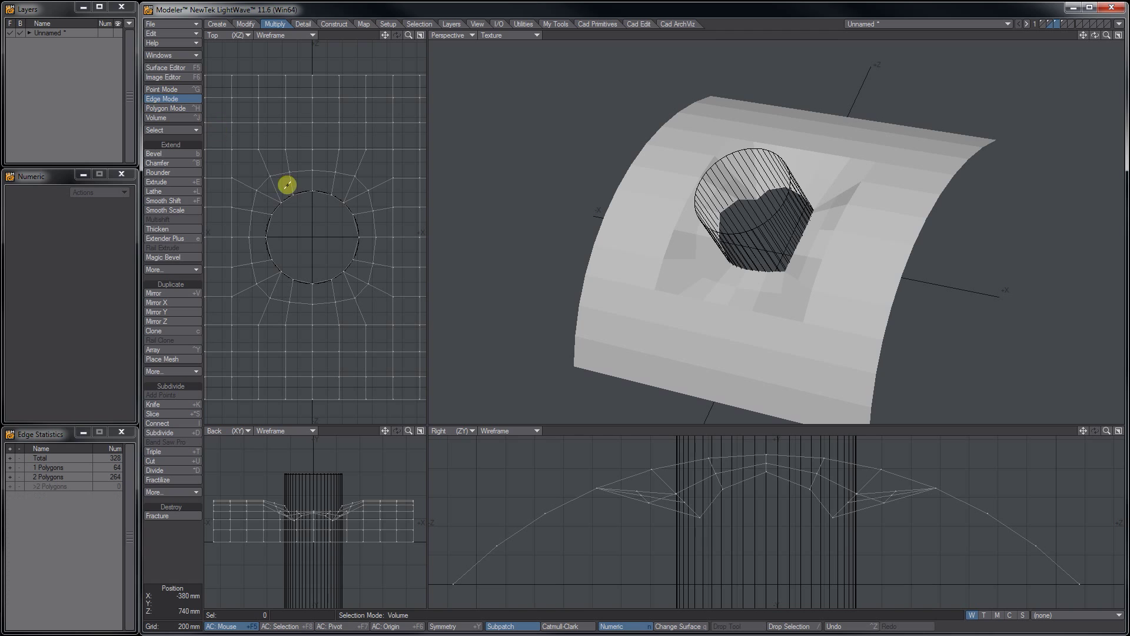
{"action": "left_click", "coordinate": [264, 182]}
{"action": "left_click", "coordinate": [366, 180]}
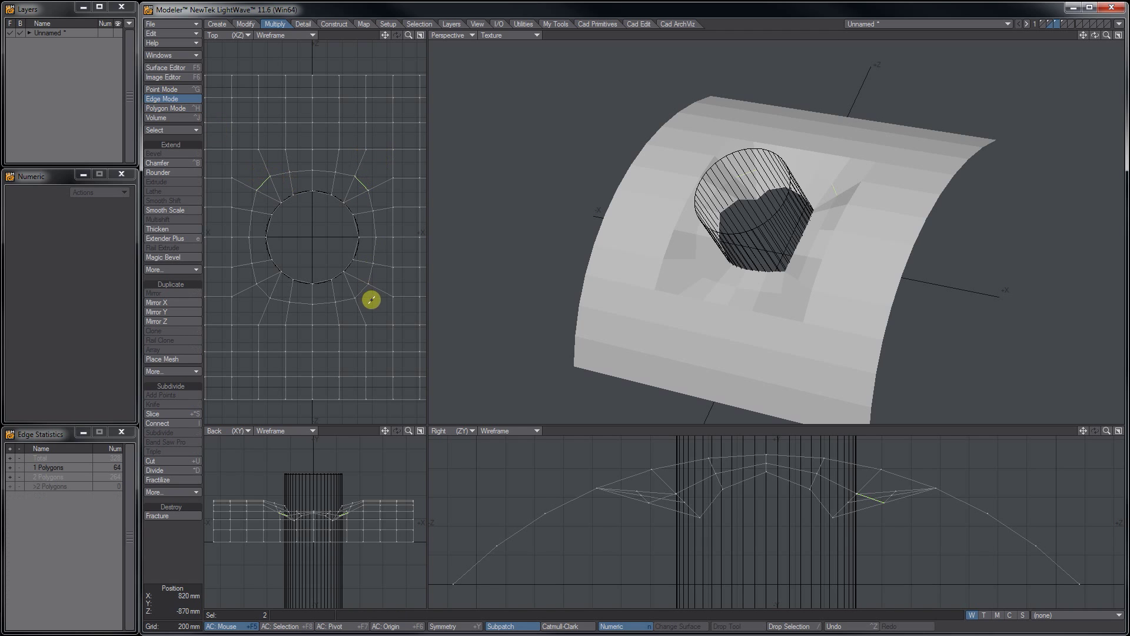
{"action": "left_click", "coordinate": [361, 292]}
{"action": "left_click", "coordinate": [263, 290]}
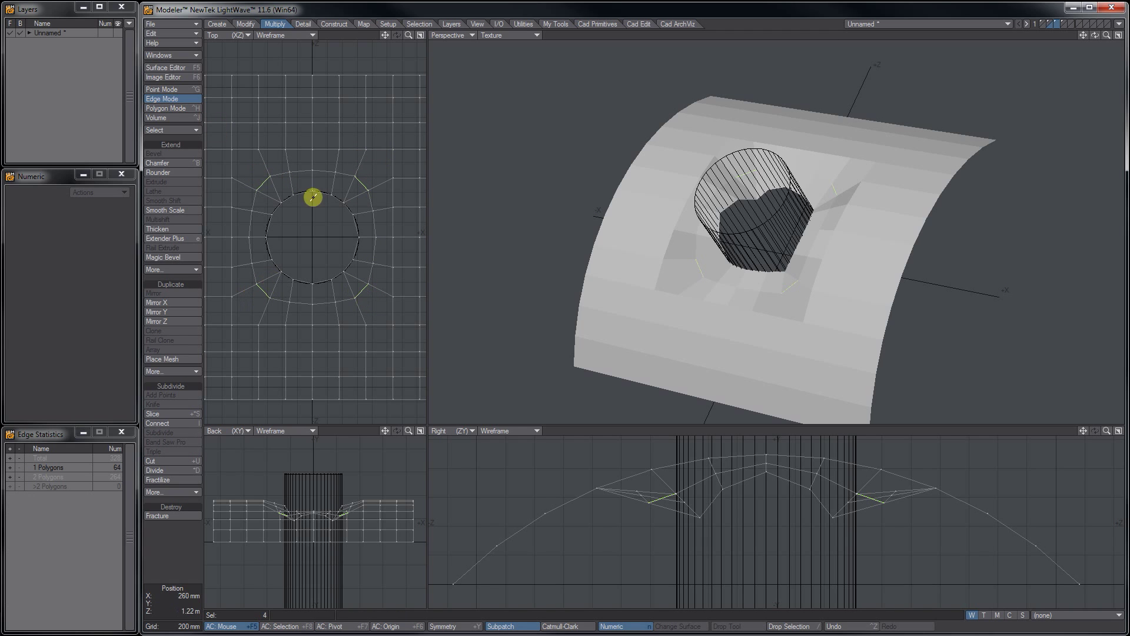
{"action": "left_click", "coordinate": [334, 24]}
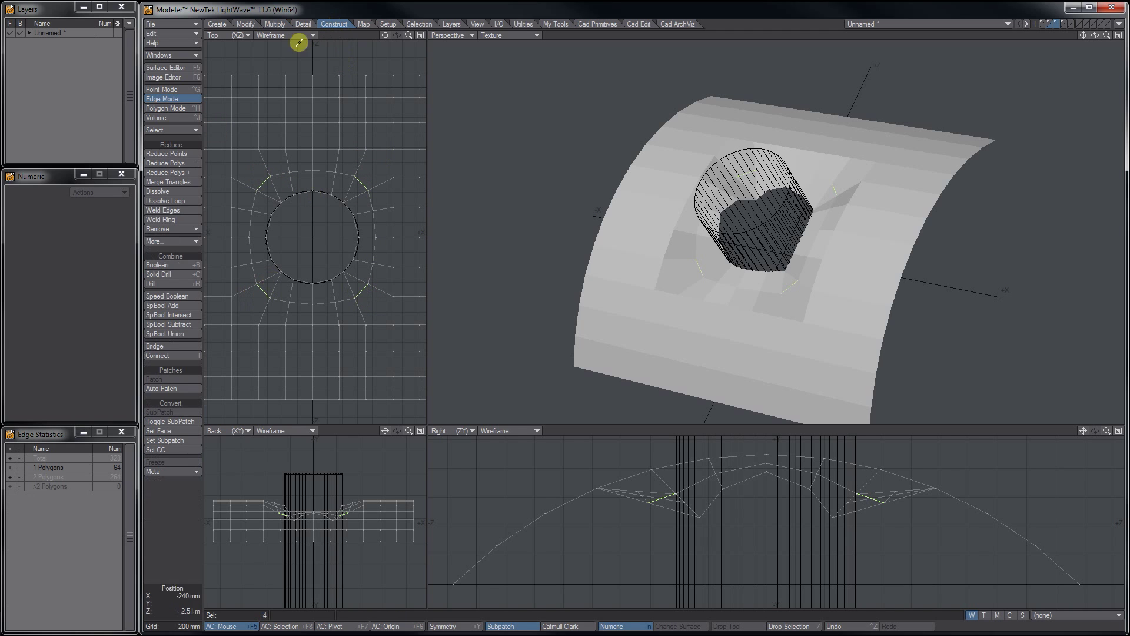
{"action": "left_click", "coordinate": [164, 211]}
- Convert the holed arched grid to subpatches and view the surface around the hole
{"action": "left_click", "coordinate": [177, 108]}
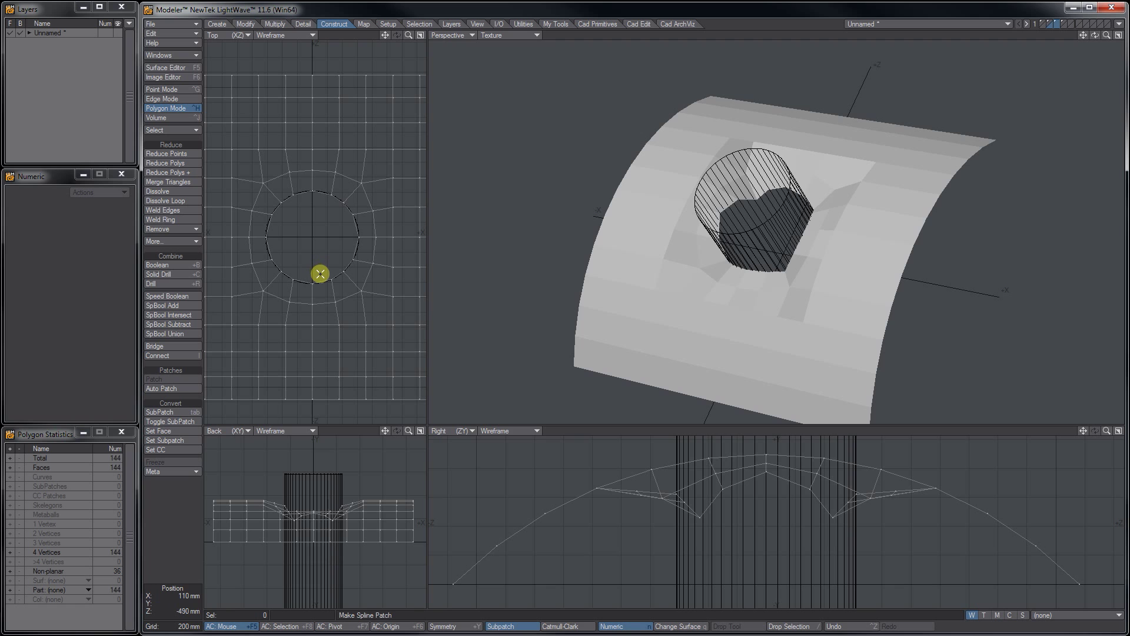
{"action": "key", "text": "Tab"}
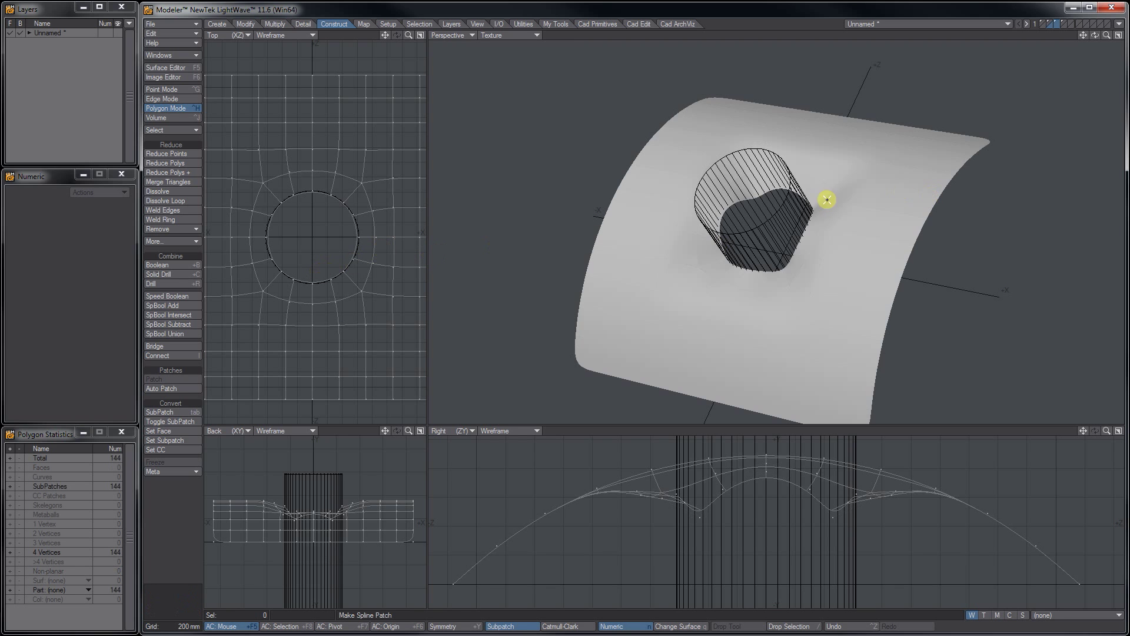
{"action": "left_click_drag", "start_coordinate": [821, 275], "coordinate": [789, 260], "text": "alt"}
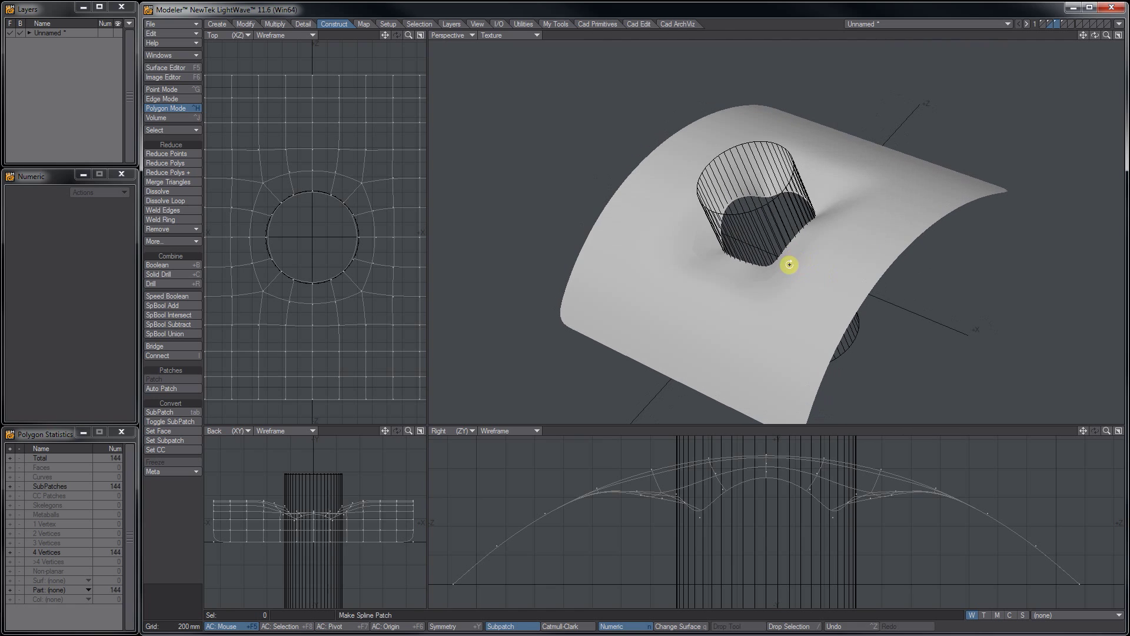
- Convert the intact arched grid in the next layer to subpatches and set it as background behind the holed grid
{"action": "left_click", "coordinate": [1064, 26]}
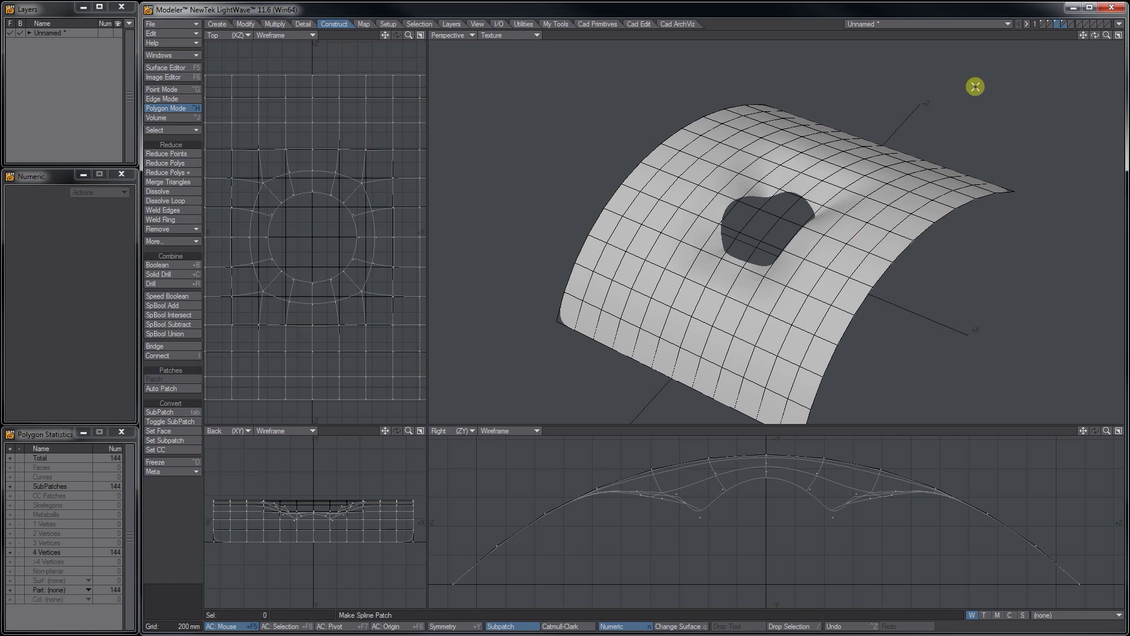
{"action": "left_click", "coordinate": [1064, 24]}
{"action": "key", "text": "Tab"}
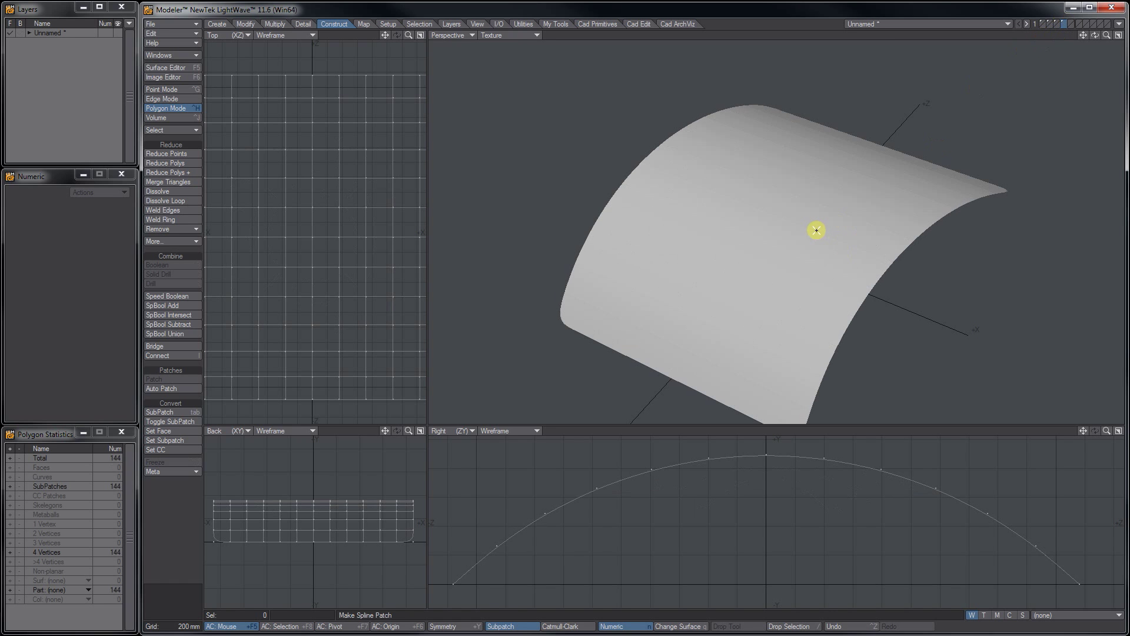
{"action": "left_click", "coordinate": [1057, 22]}
{"action": "left_click", "coordinate": [1064, 26]}
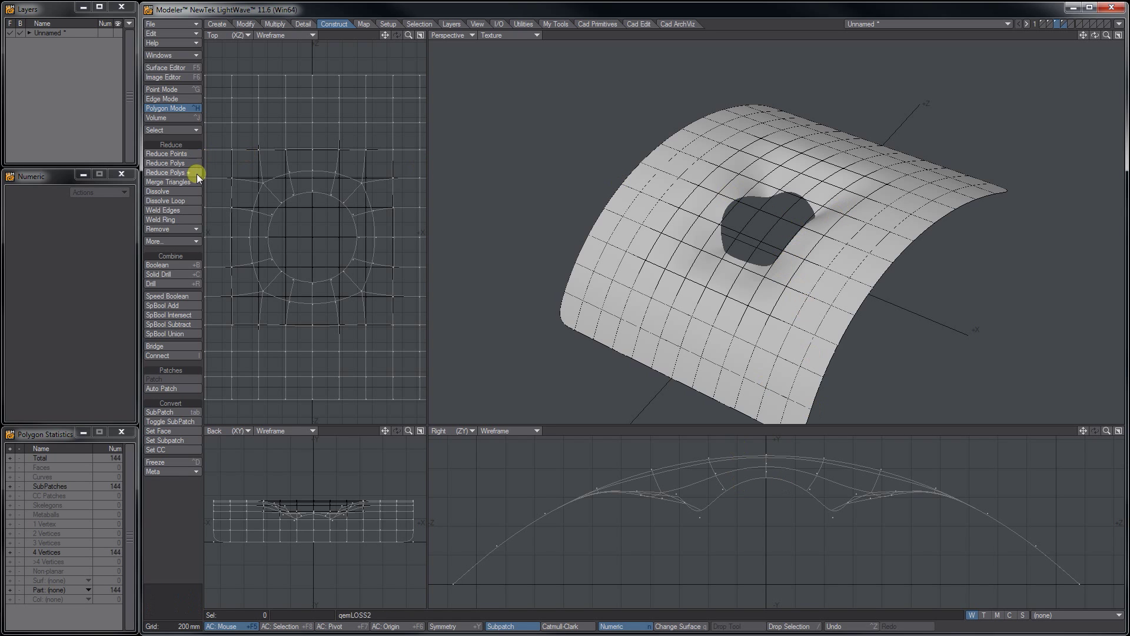
- Heat Shrink the holed grid 100% onto the background arch in Y mode
{"action": "left_click", "coordinate": [246, 24]}
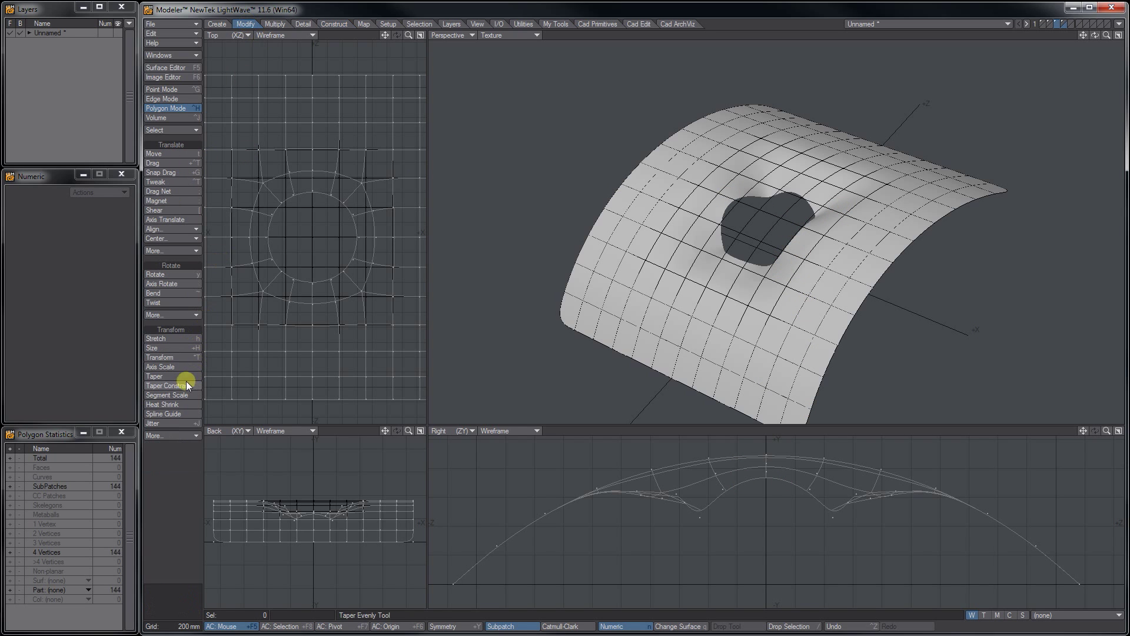
{"action": "left_click", "coordinate": [161, 405]}
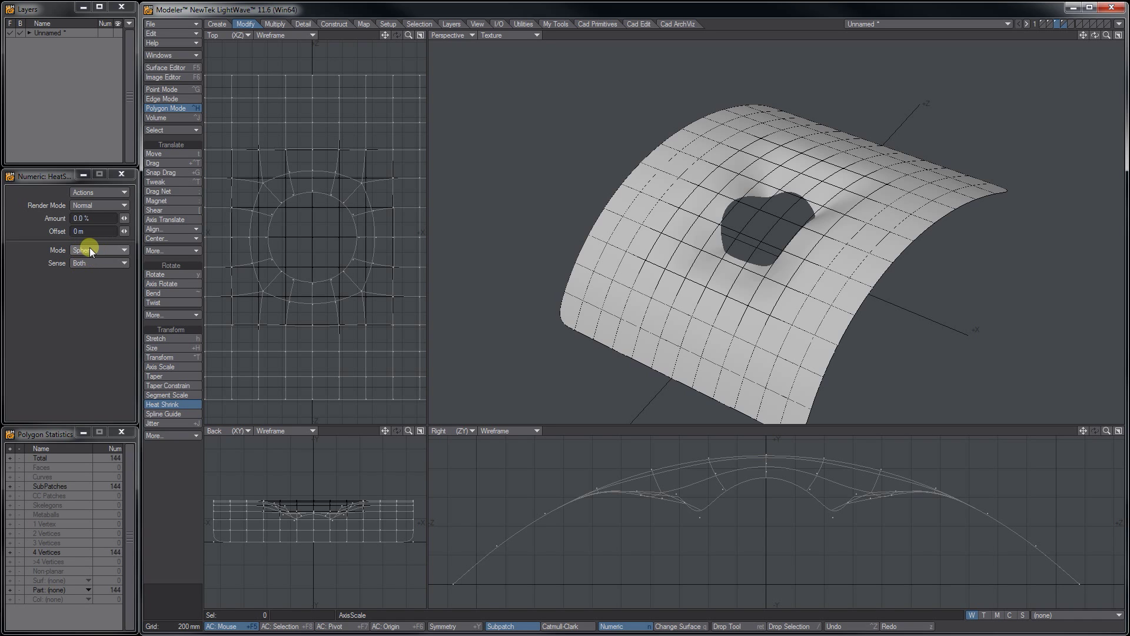
{"action": "left_click", "coordinate": [107, 249]}
{"action": "left_click", "coordinate": [96, 223]}
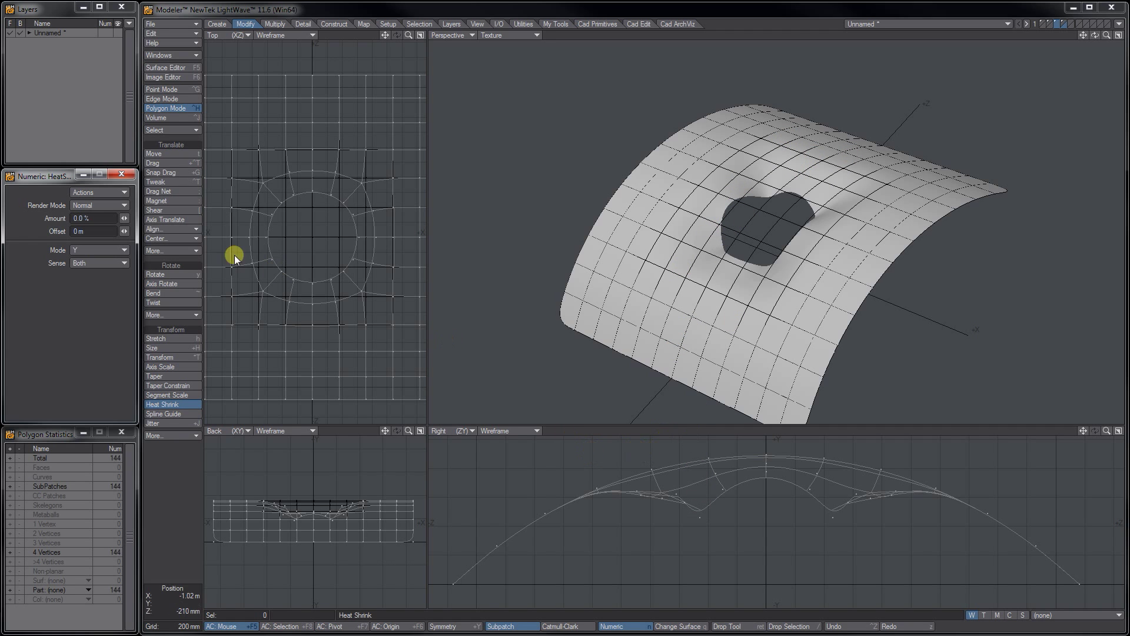
{"action": "left_click_drag", "start_coordinate": [125, 221], "coordinate": [174, 220]}
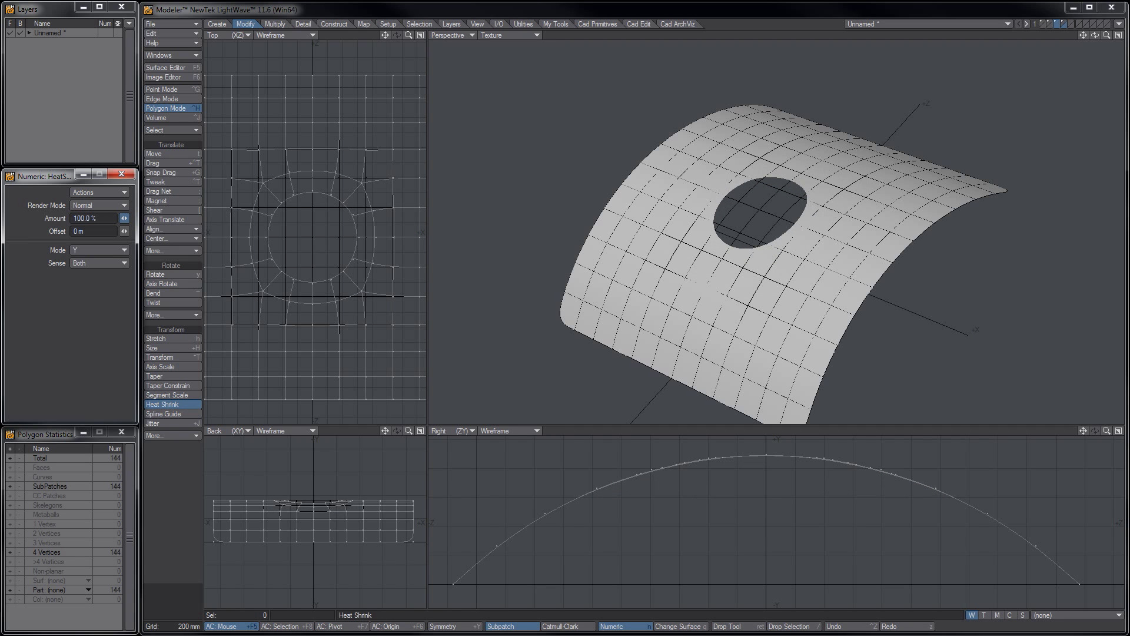
{"action": "scroll", "coordinate": [723, 453], "scroll_direction": "up", "scroll_amount": 8}
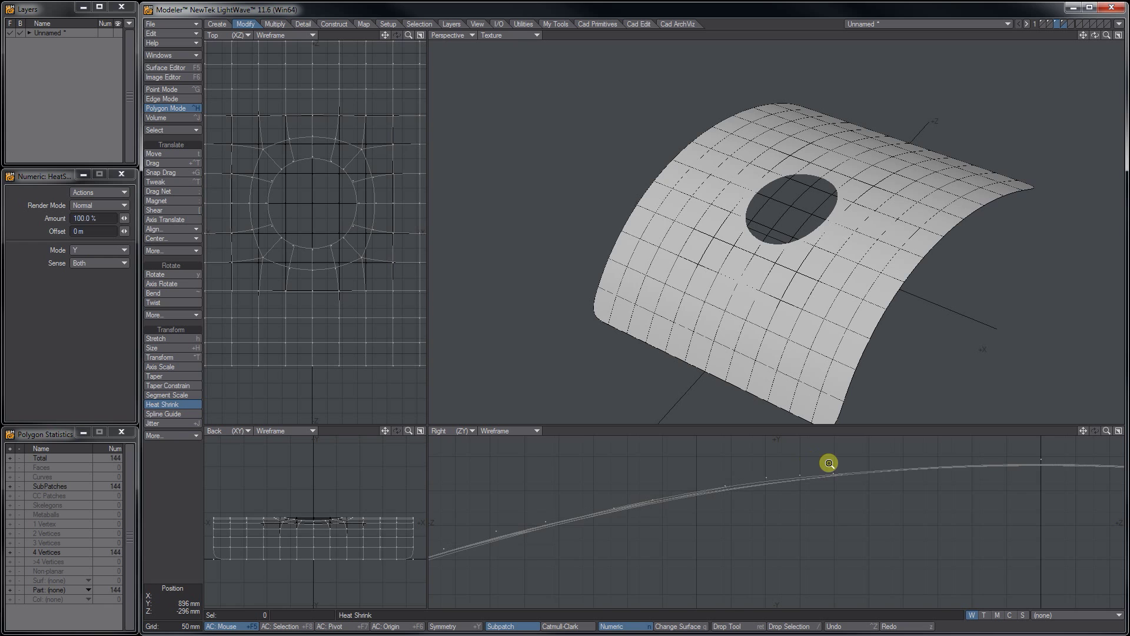
{"action": "scroll", "coordinate": [903, 499], "scroll_direction": "down", "scroll_amount": 5}
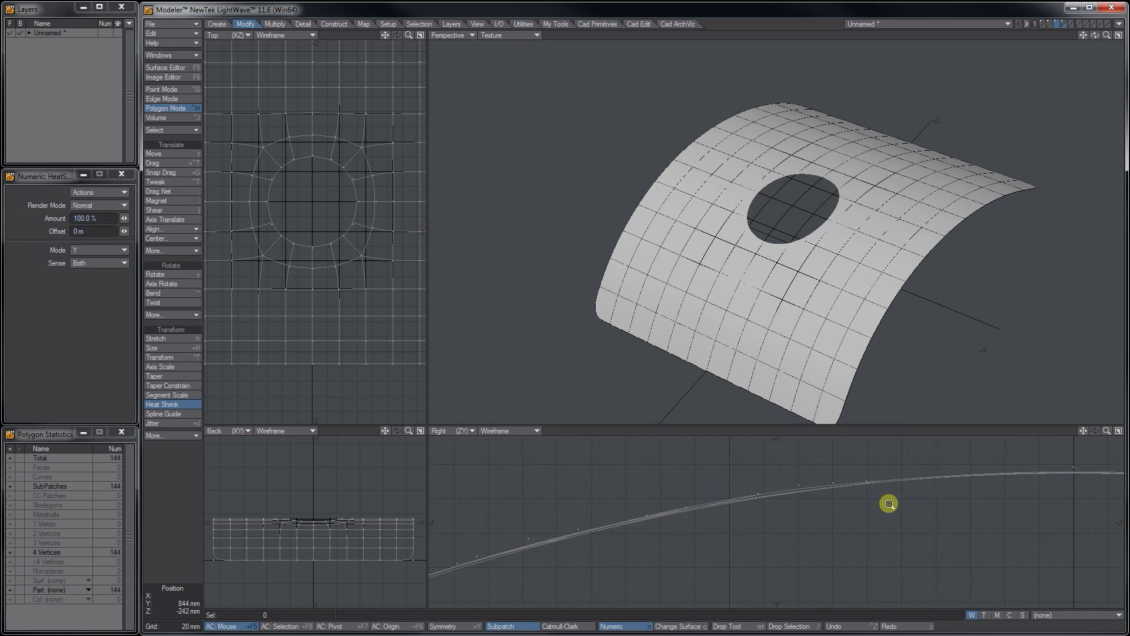
{"action": "scroll", "coordinate": [914, 517], "scroll_direction": "down", "scroll_amount": 3}
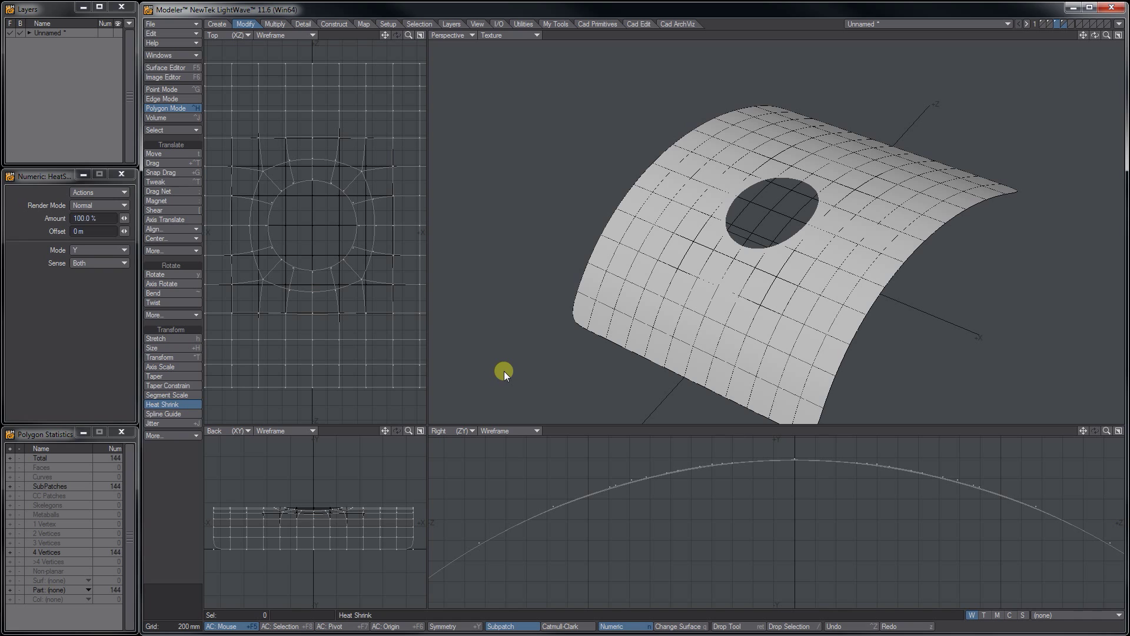
{"action": "key", "text": "Return"}
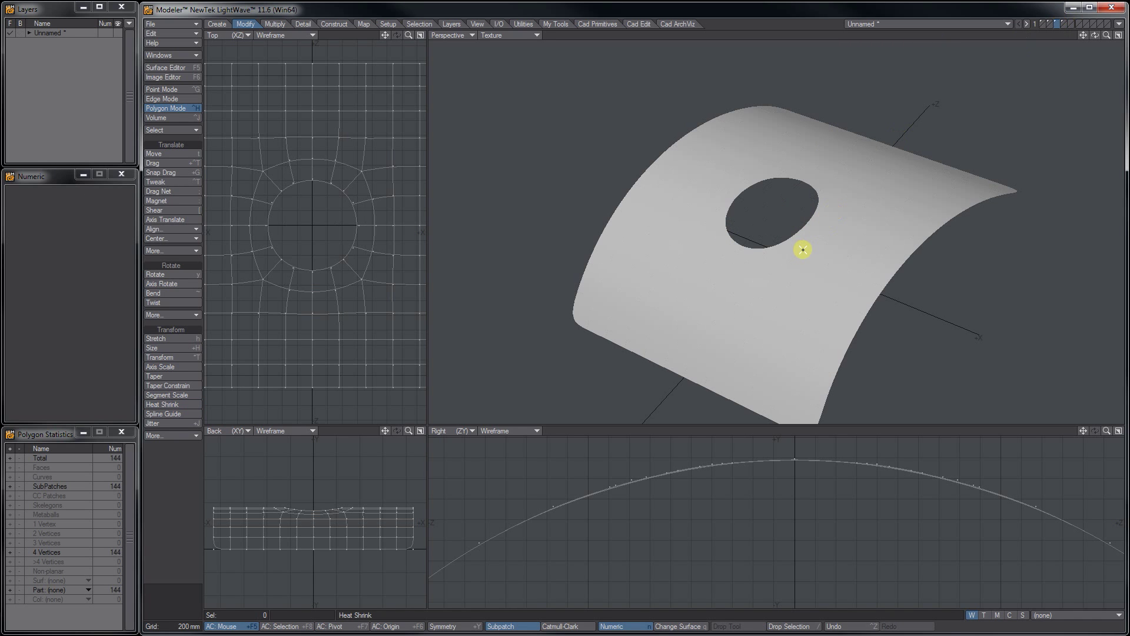
- Assign a surface named Glossy with 70% diffuse, 30% specular and smoothing to the holed grid
{"action": "key", "text": "q"}
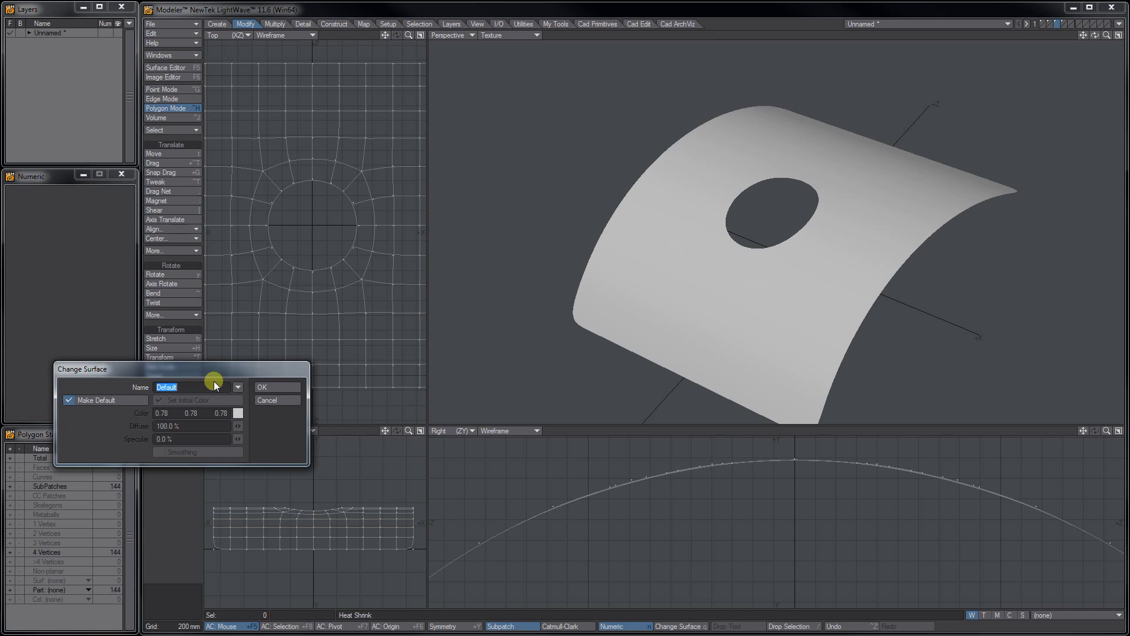
{"action": "type", "text": "Glossy"}
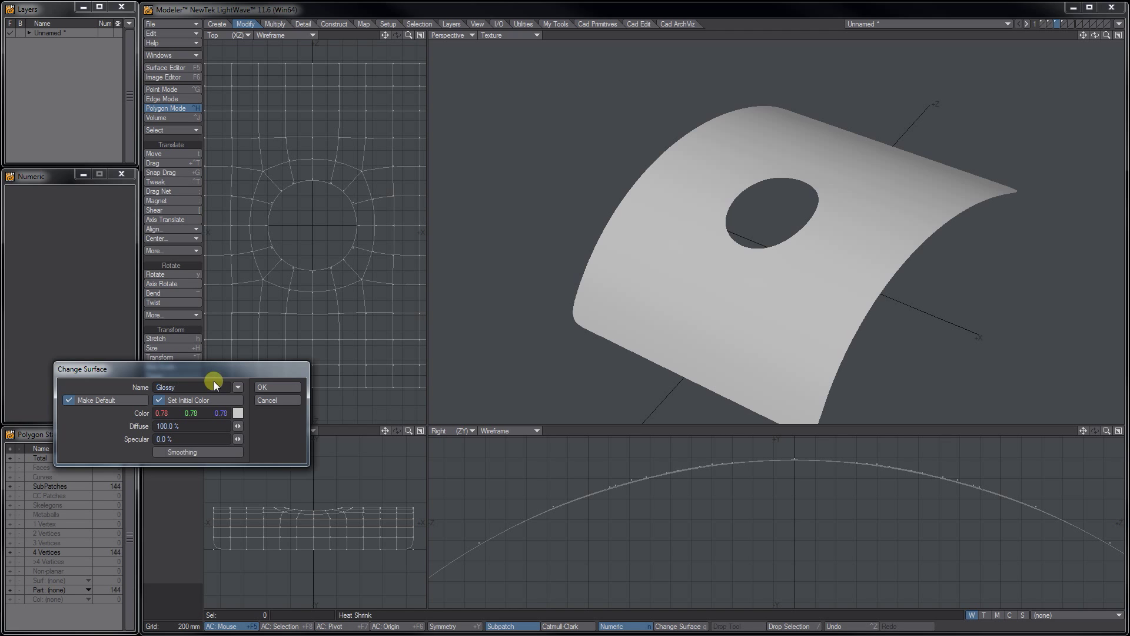
{"action": "left_click", "coordinate": [68, 400]}
{"action": "left_click", "coordinate": [181, 425]}
{"action": "type", "text": "70"}
{"action": "key", "text": "Tab"}
{"action": "type", "text": "30"}
{"action": "key", "text": "Tab"}
{"action": "left_click", "coordinate": [159, 452]}
{"action": "left_click", "coordinate": [274, 387]}
- Examine the shading highlights around the hole on the glossy surface from several angles
{"action": "left_click_drag", "start_coordinate": [832, 267], "coordinate": [830, 292], "text": "alt"}
{"action": "scroll", "coordinate": [825, 300], "scroll_direction": "up", "scroll_amount": 3}
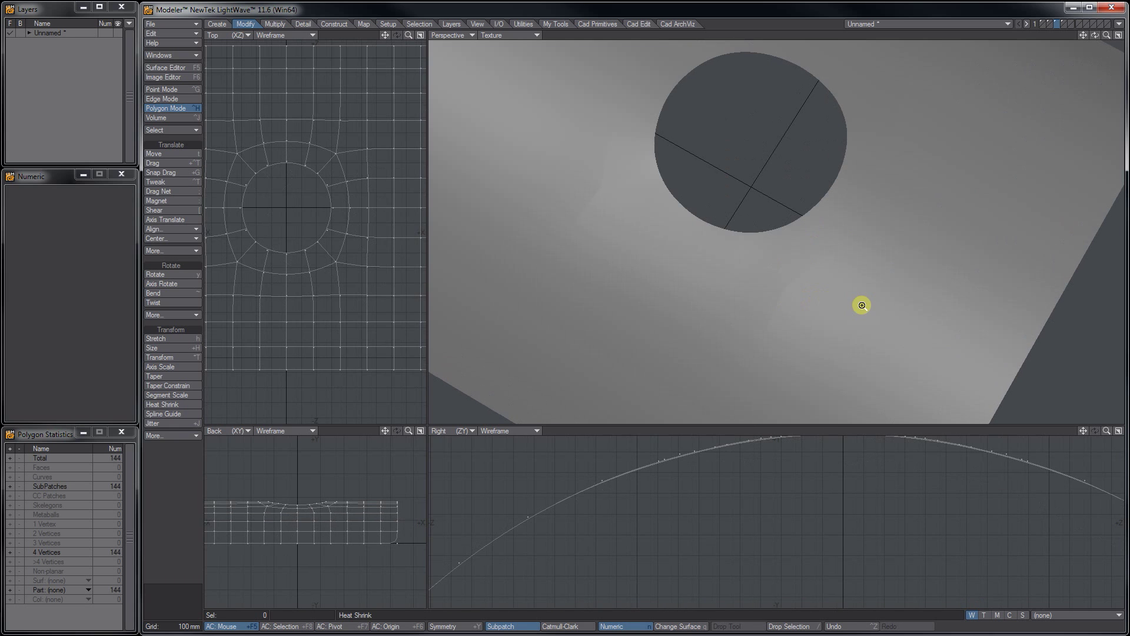
{"action": "left_click_drag", "start_coordinate": [327, 252], "coordinate": [348, 267]}
{"action": "key", "text": "/"}
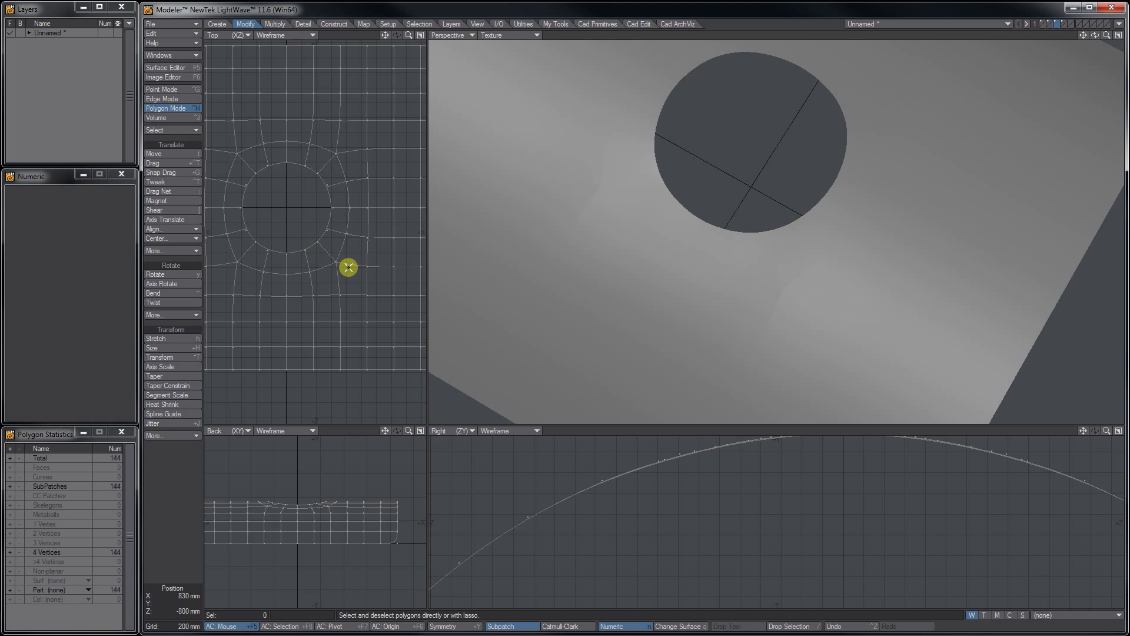
{"action": "left_click_drag", "start_coordinate": [840, 303], "coordinate": [719, 259], "text": "alt"}
{"action": "left_click_drag", "start_coordinate": [842, 194], "coordinate": [921, 146], "text": "alt"}
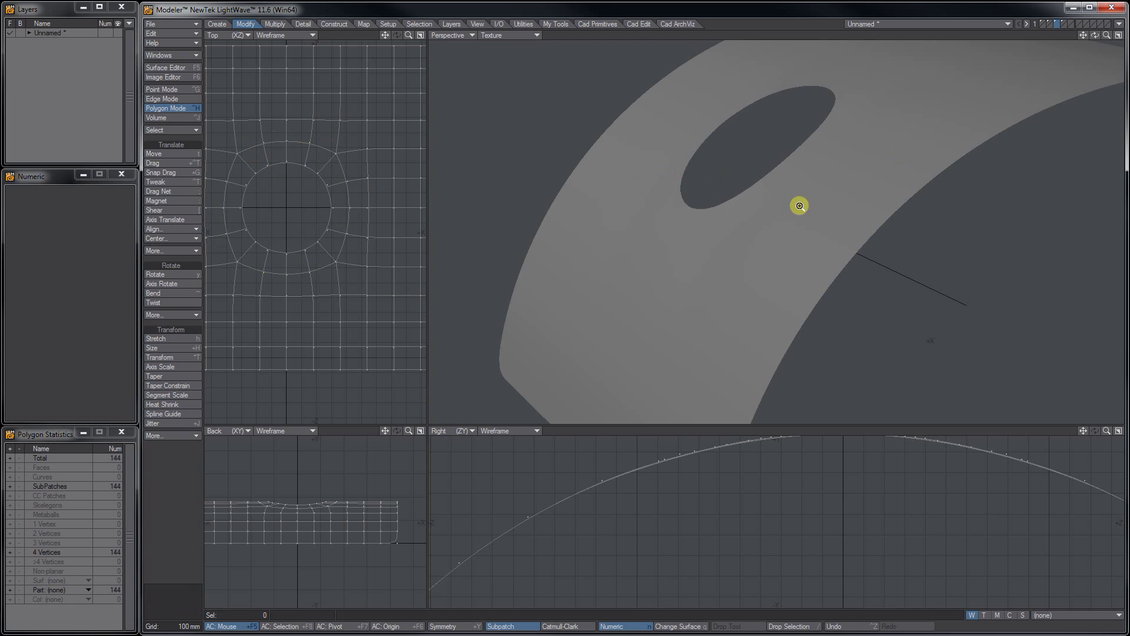
{"action": "key", "text": "a"}
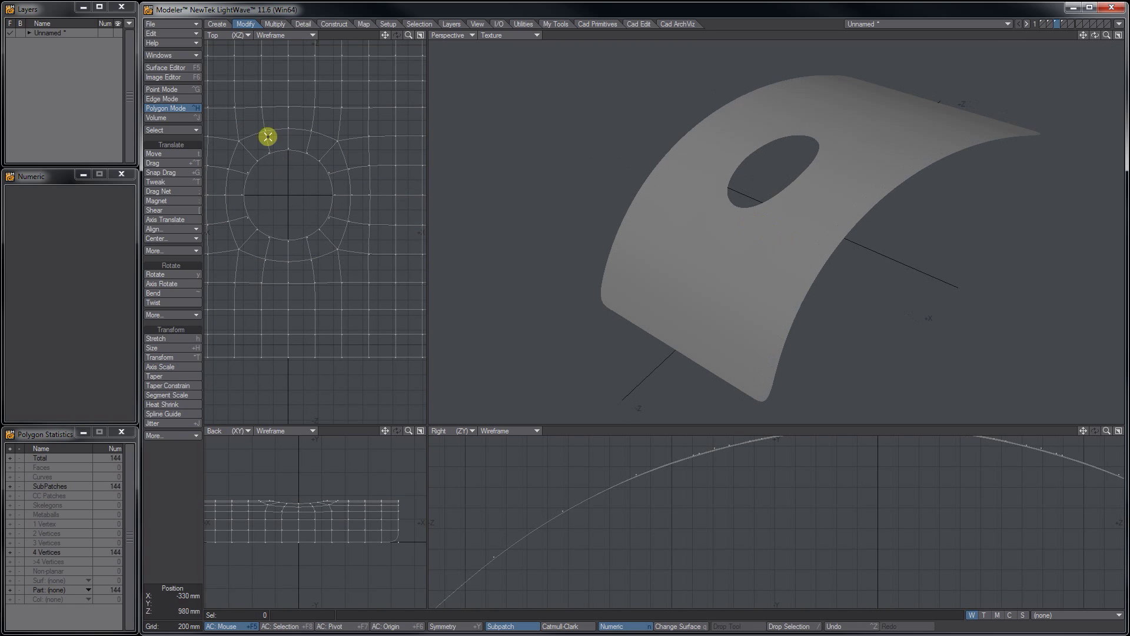
- Thicken the holed surface into a thin shell and switch off its subpatches
{"action": "left_click", "coordinate": [273, 24]}
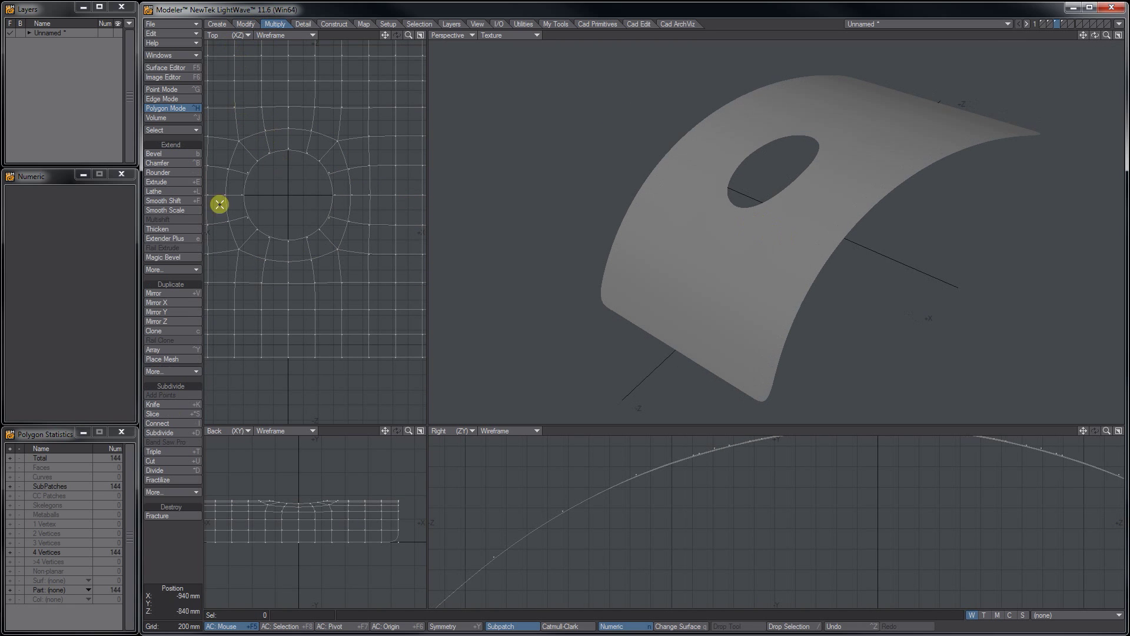
{"action": "left_click", "coordinate": [159, 229]}
{"action": "left_click_drag", "start_coordinate": [785, 216], "coordinate": [731, 224]}
{"action": "key", "text": "space"}
{"action": "key", "text": "Tab"}
- Use Edit Edges to insert two edge loops in the hole's inner wall, sliding each about 85% towards one rim edge
{"action": "scroll", "coordinate": [771, 144], "scroll_direction": "up", "scroll_amount": 5}
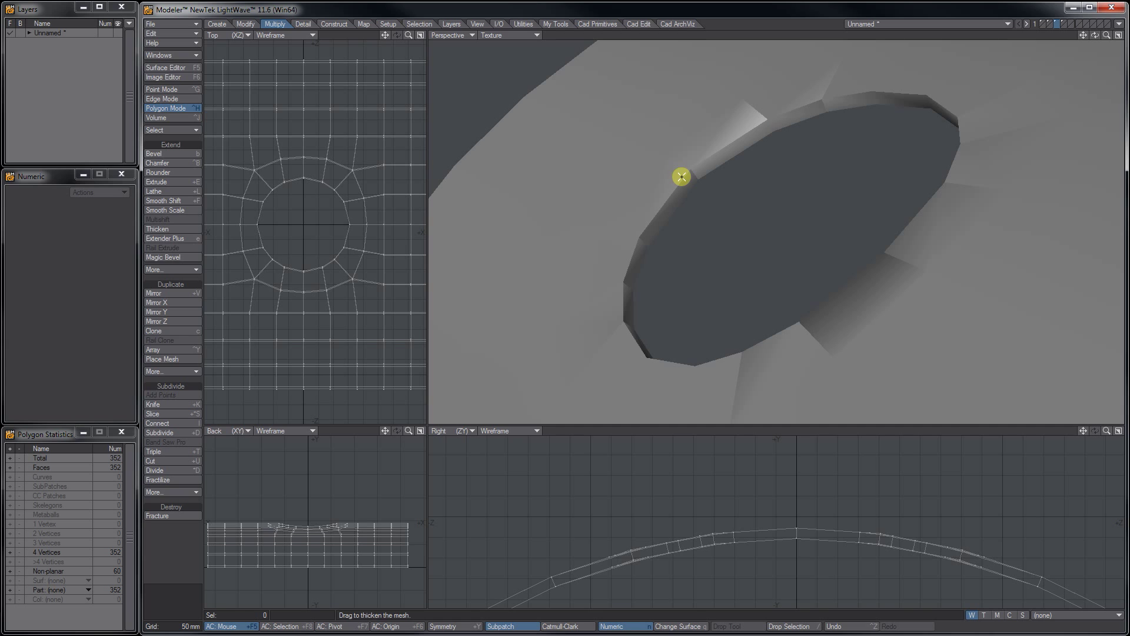
{"action": "left_click", "coordinate": [302, 25]}
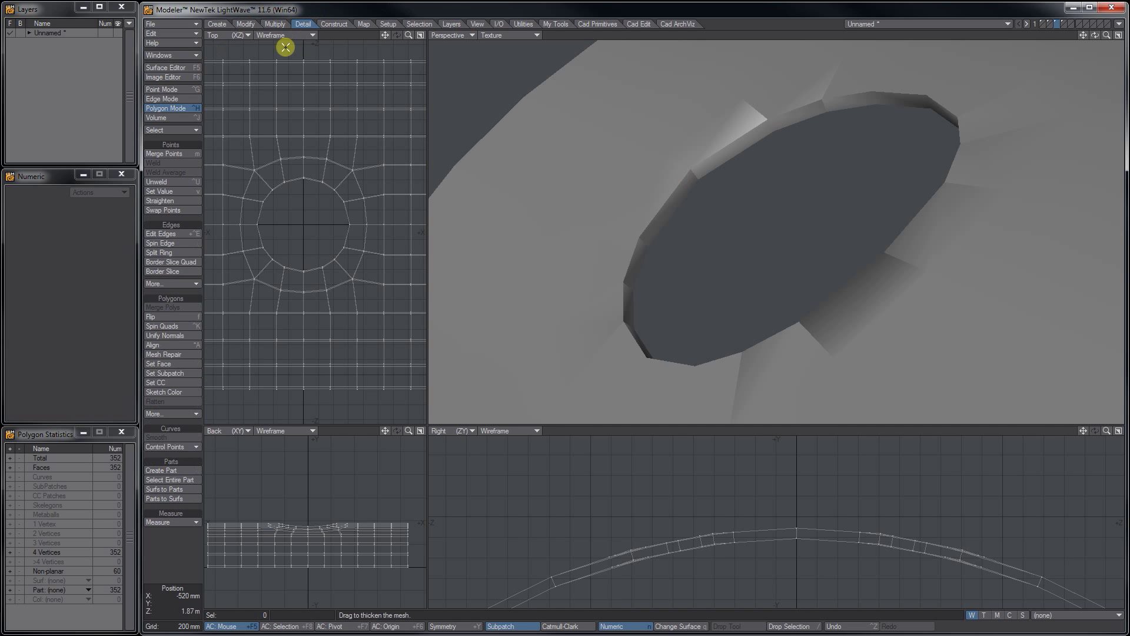
{"action": "left_click", "coordinate": [197, 234]}
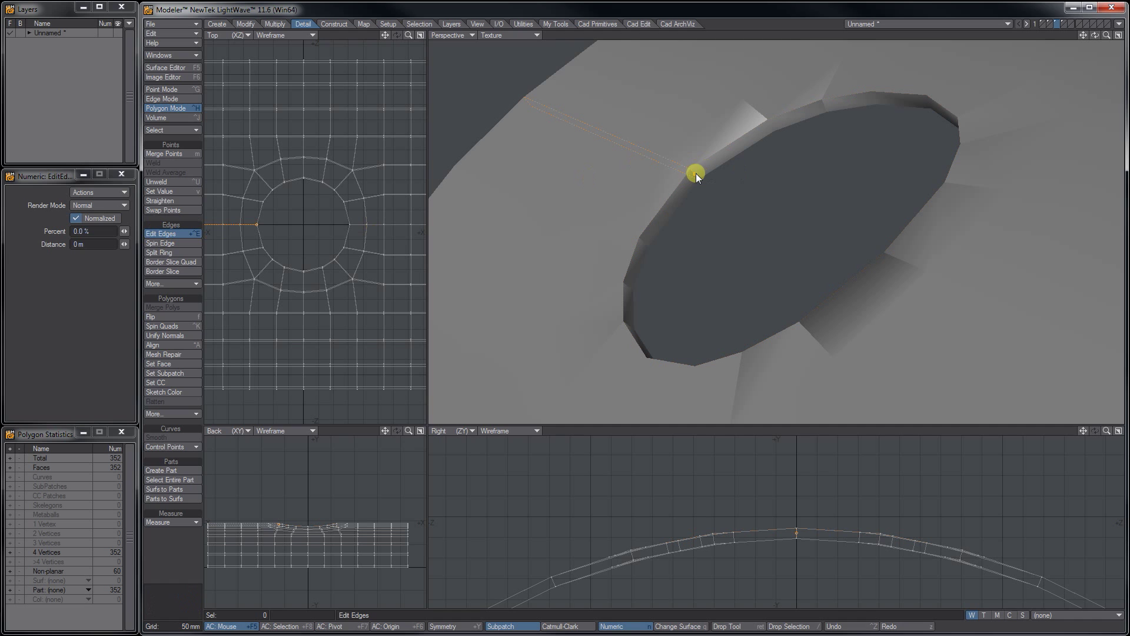
{"action": "key", "text": "KP_6"}
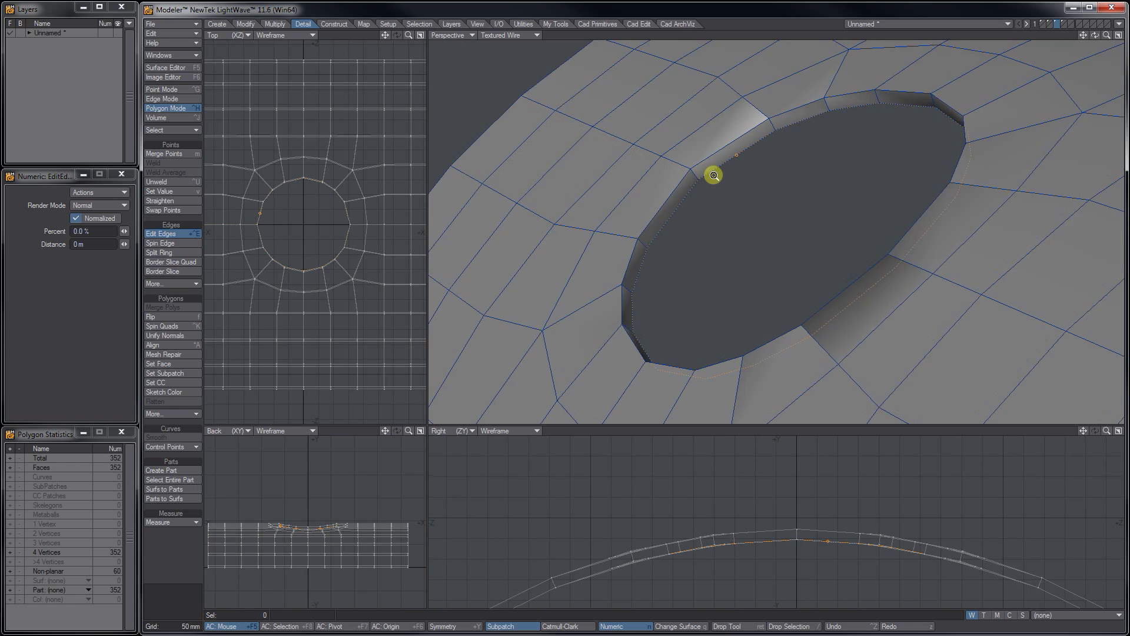
{"action": "scroll", "coordinate": [694, 174], "scroll_direction": "up", "scroll_amount": 3}
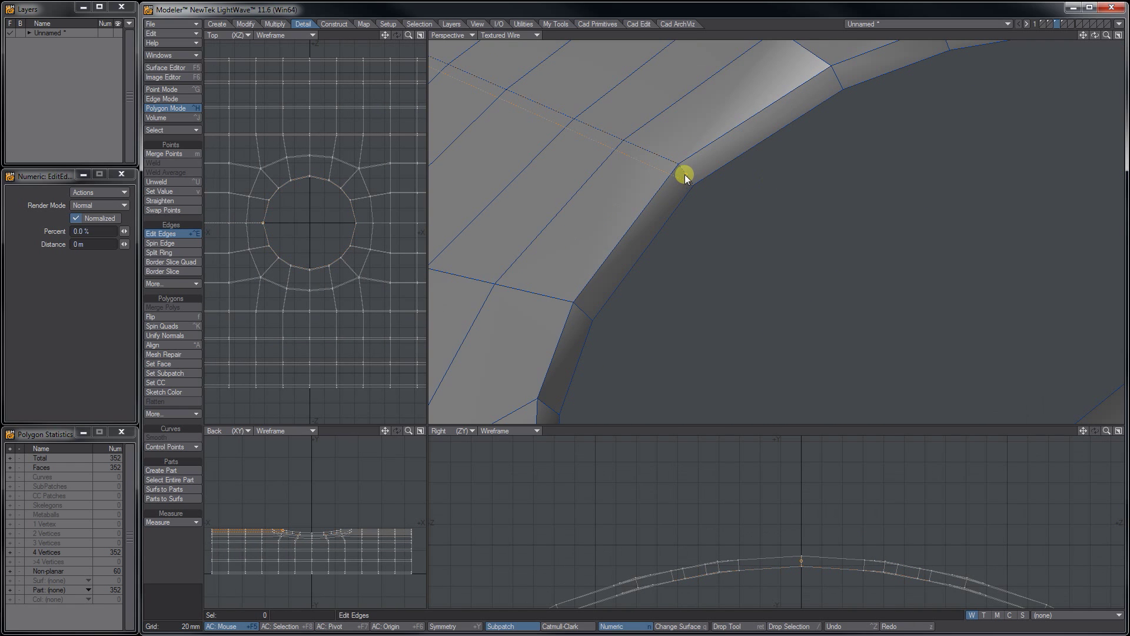
{"action": "left_click", "coordinate": [686, 174]}
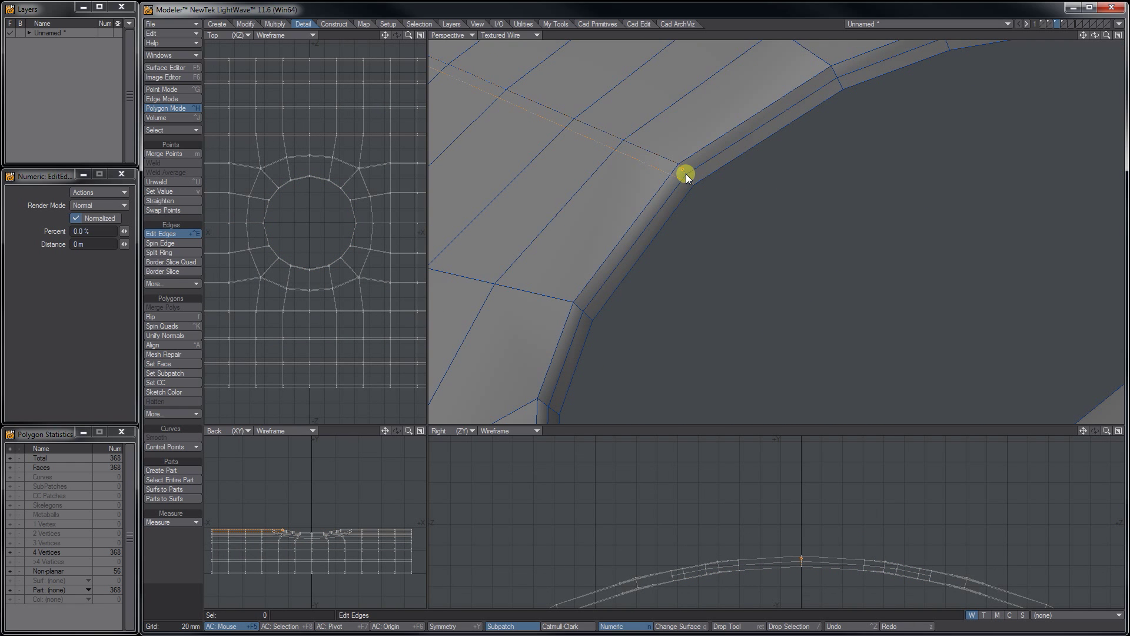
{"action": "left_click_drag", "start_coordinate": [694, 161], "coordinate": [753, 157]}
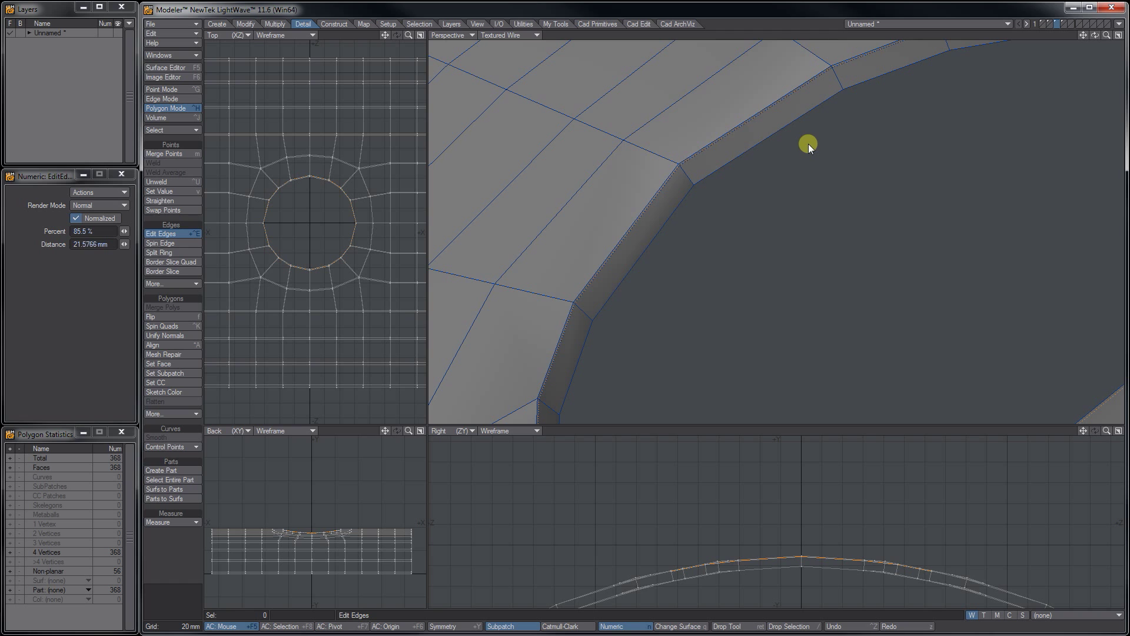
{"action": "key", "text": "Return"}
{"action": "left_click_drag", "start_coordinate": [687, 172], "coordinate": [813, 138]}
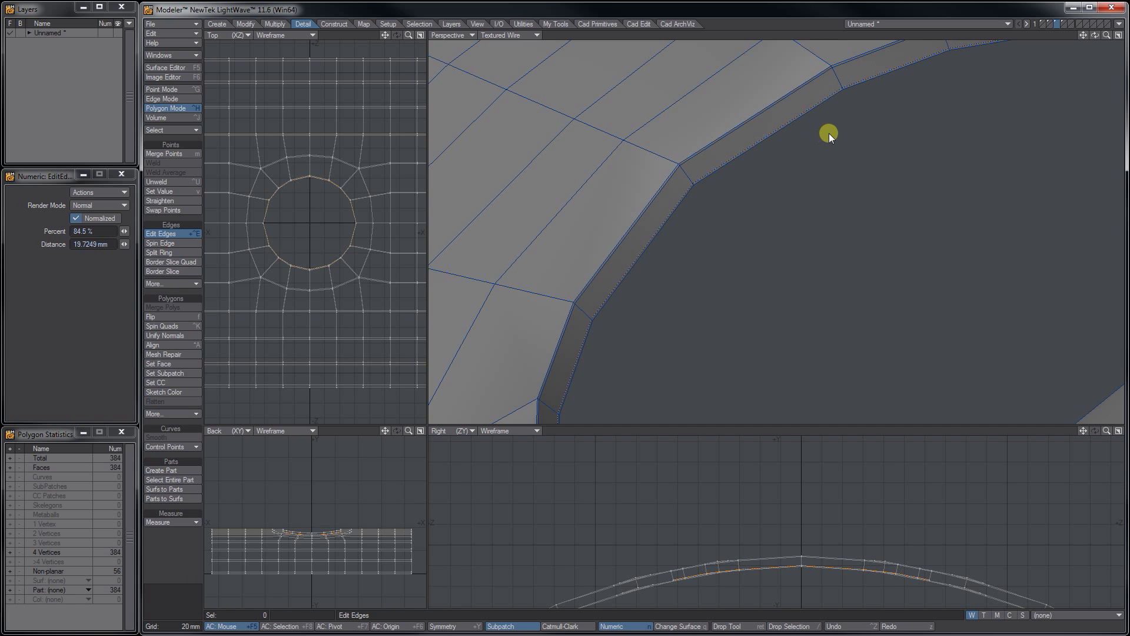
- Insert two edge loops around the shell's outer side wall, slid 82% towards one edge and 85% towards the other
{"action": "scroll", "coordinate": [891, 283], "scroll_direction": "down", "scroll_amount": 6}
{"action": "left_click_drag", "start_coordinate": [779, 295], "coordinate": [849, 263], "text": "alt"}
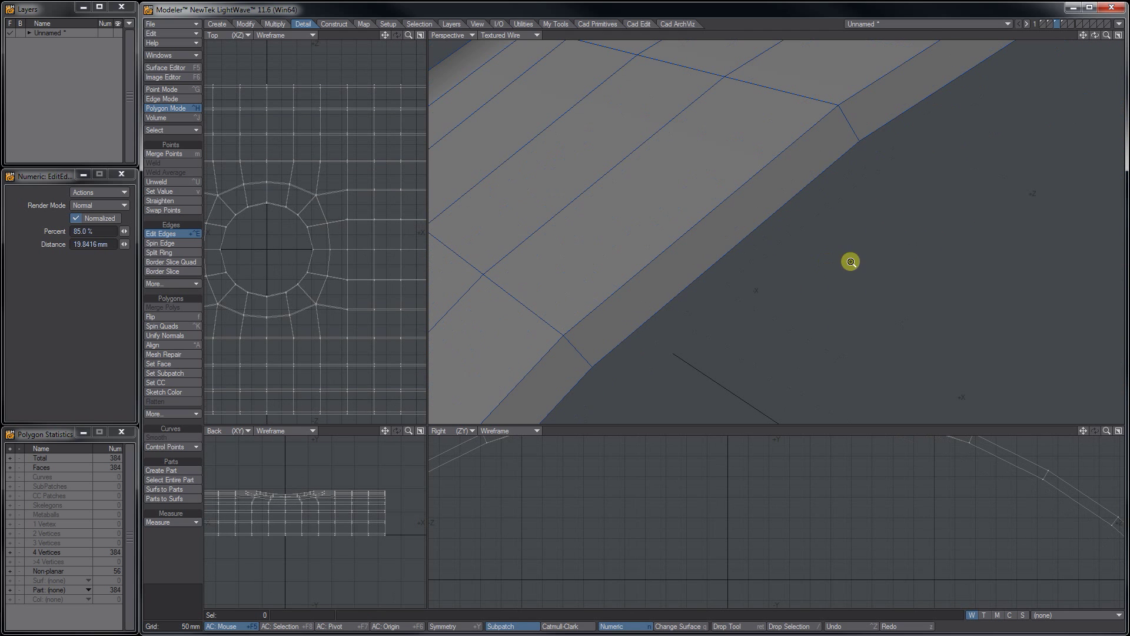
{"action": "left_click", "coordinate": [578, 350]}
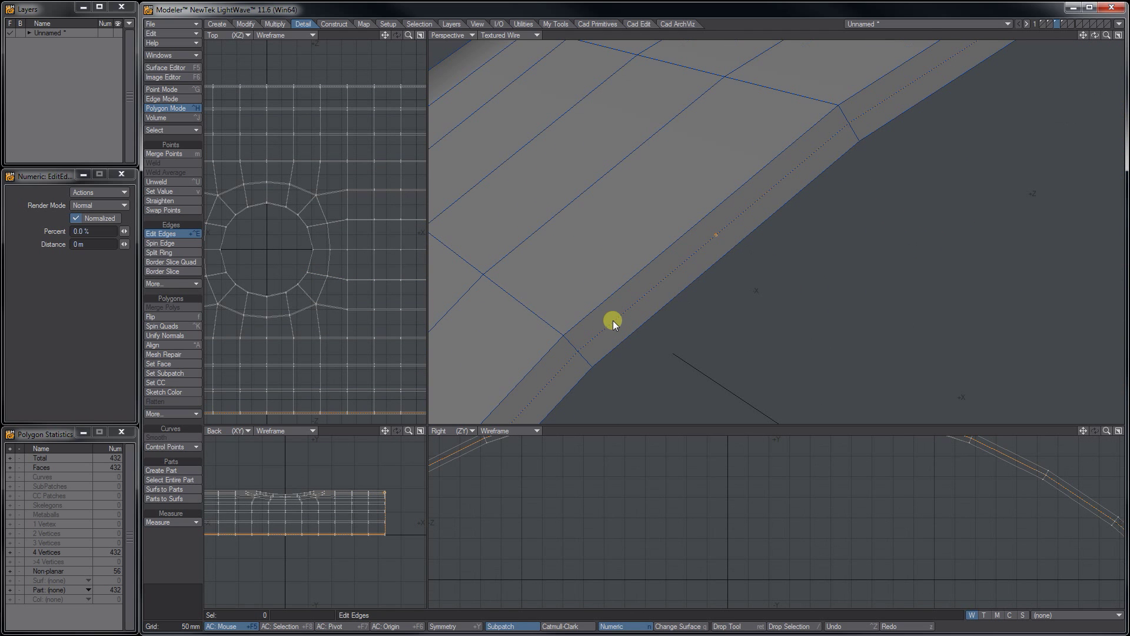
{"action": "left_click_drag", "start_coordinate": [613, 320], "coordinate": [705, 284]}
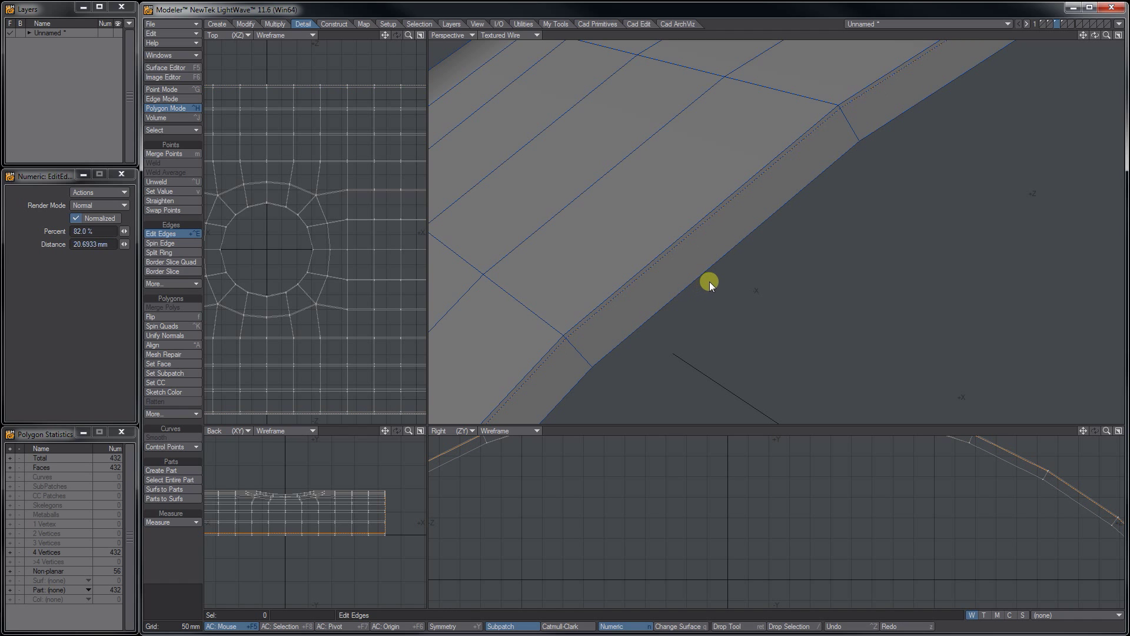
{"action": "left_click_drag", "start_coordinate": [711, 280], "coordinate": [712, 281]}
{"action": "left_click", "coordinate": [580, 349]}
{"action": "left_click_drag", "start_coordinate": [598, 337], "coordinate": [688, 313]}
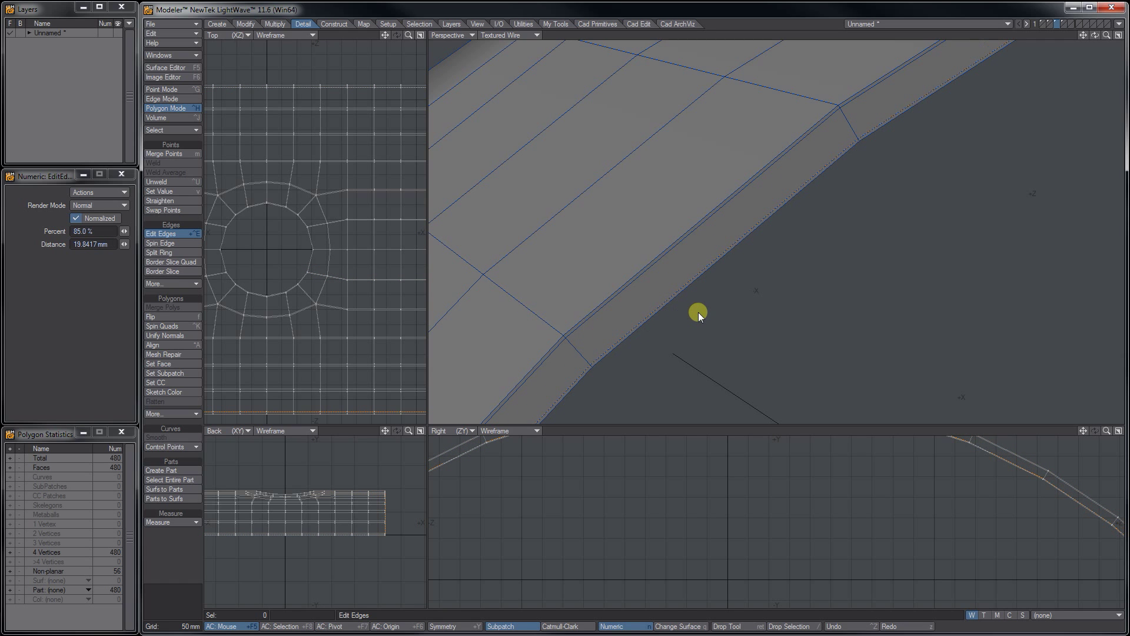
{"action": "key", "text": "Return"}
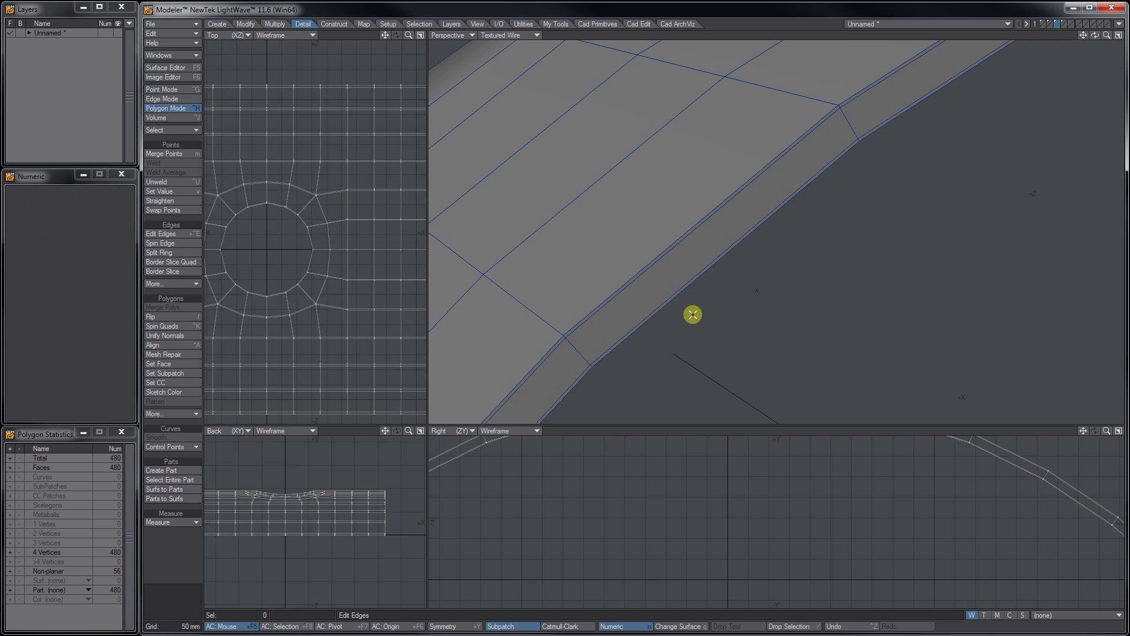
- Turn subpatches back on for the thickened shell and inspect the smoothed result
{"action": "key", "text": "a"}
{"action": "key", "text": "Tab"}
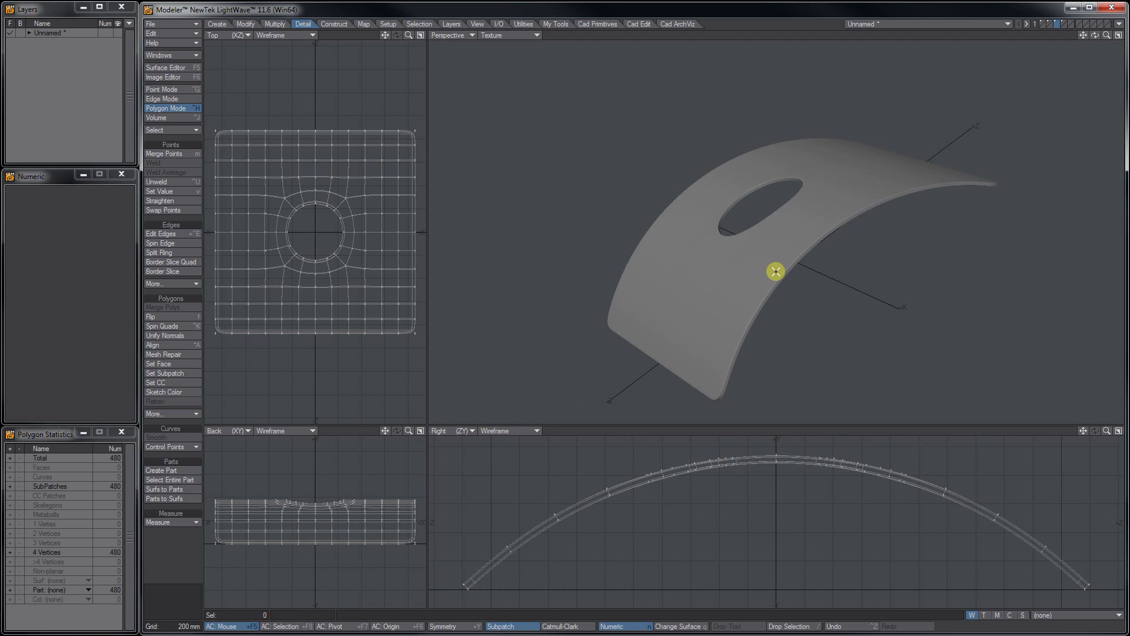
{"action": "left_click_drag", "start_coordinate": [798, 219], "coordinate": [789, 334], "text": "ctrl+alt"}
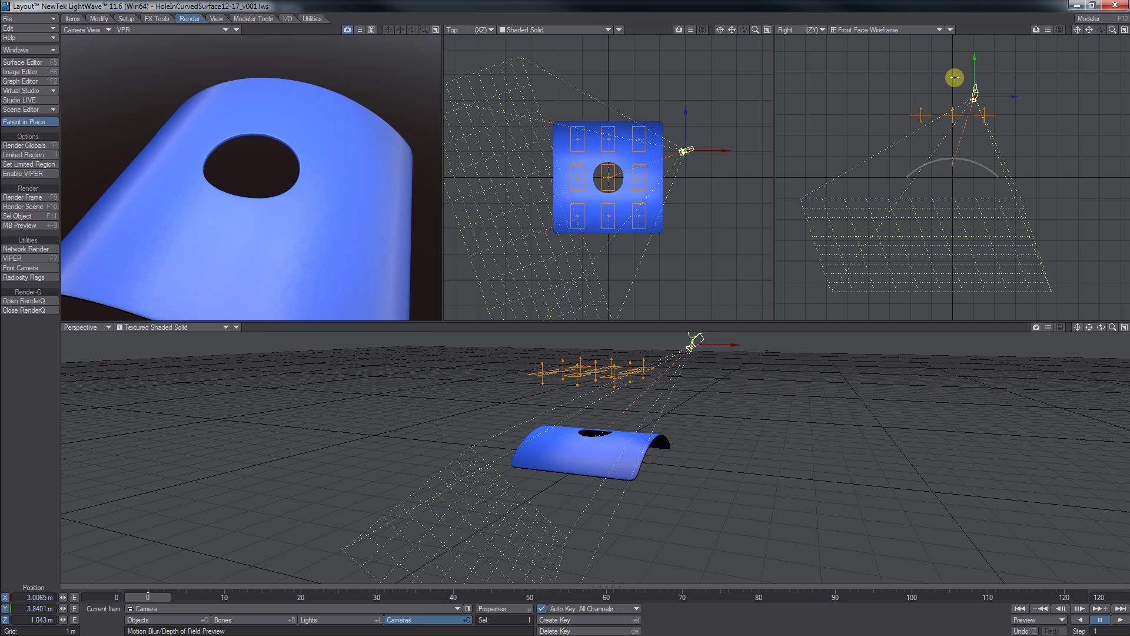
- In Layout, move the camera around the blue curved shell to examine its rendered hole and rim from low, corner and high viewpoints
{"action": "left_click_drag", "start_coordinate": [974, 58], "coordinate": [973, 105]}
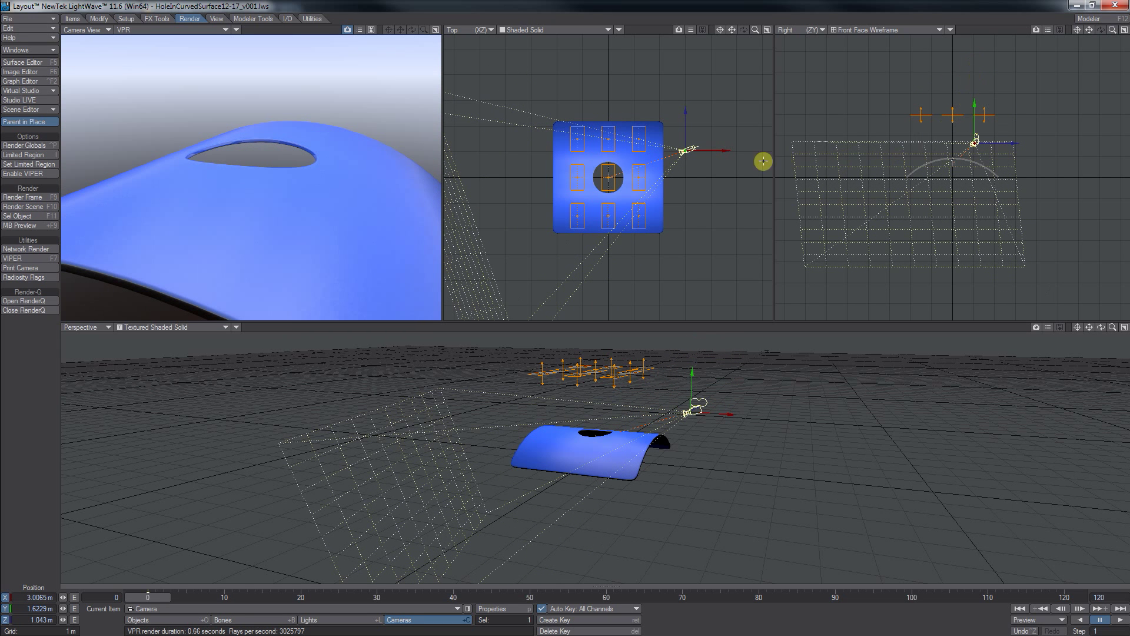
{"action": "left_click_drag", "start_coordinate": [683, 139], "coordinate": [685, 248]}
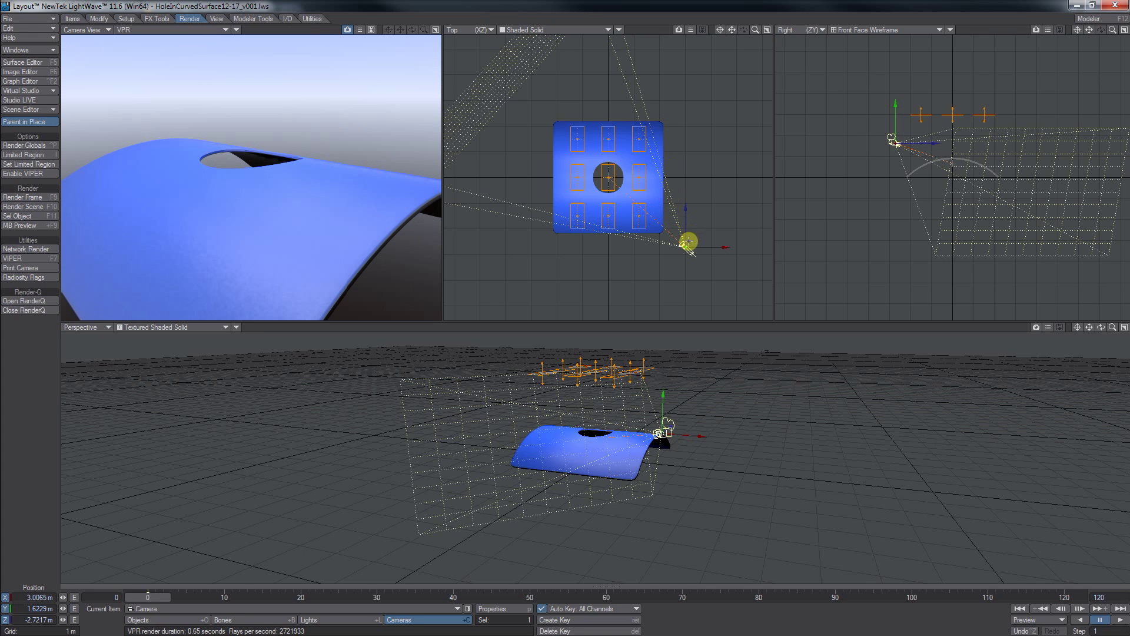
{"action": "left_click_drag", "start_coordinate": [890, 109], "coordinate": [892, 196]}
{"action": "left_click_drag", "start_coordinate": [709, 231], "coordinate": [730, 157]}
{"action": "left_click_drag", "start_coordinate": [966, 170], "coordinate": [968, 77]}
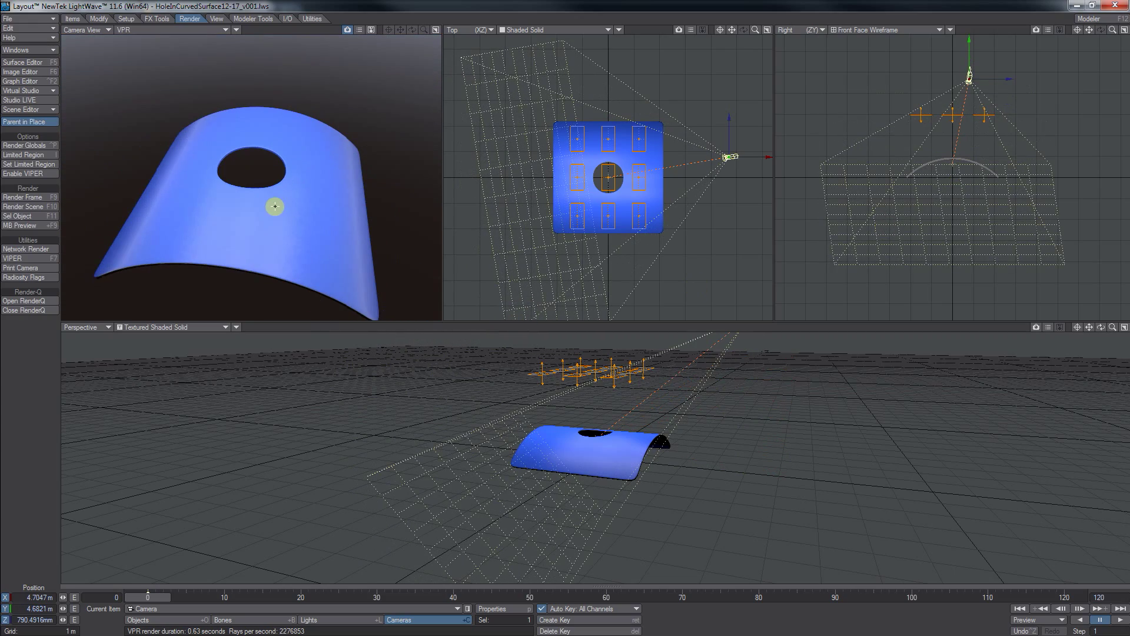